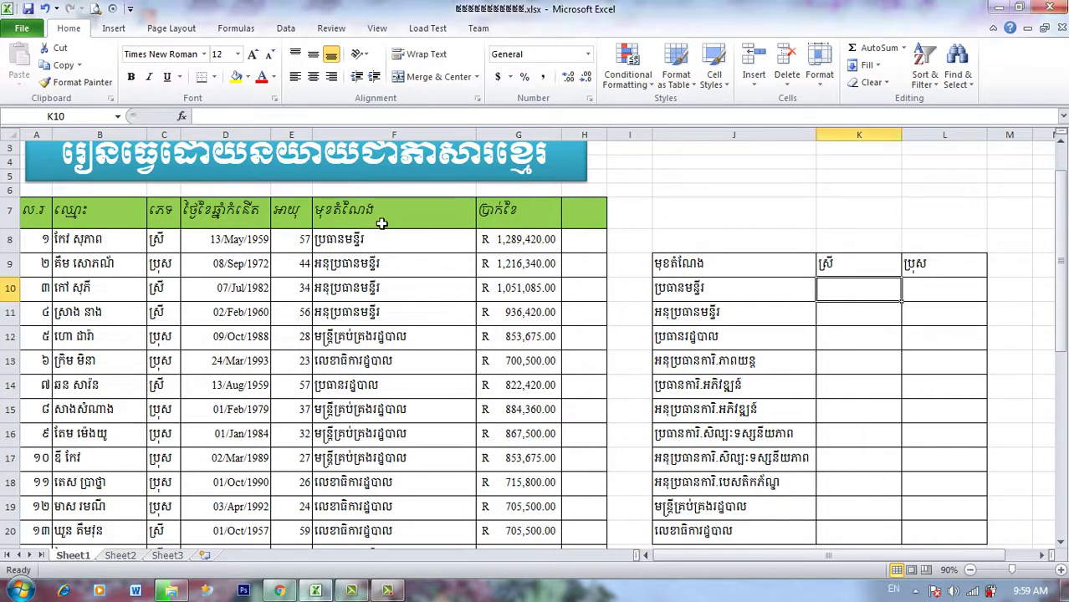
- Review the gender and position columns and the summary table's headers and count cells
{"action": "left_click", "coordinate": [167, 225]}
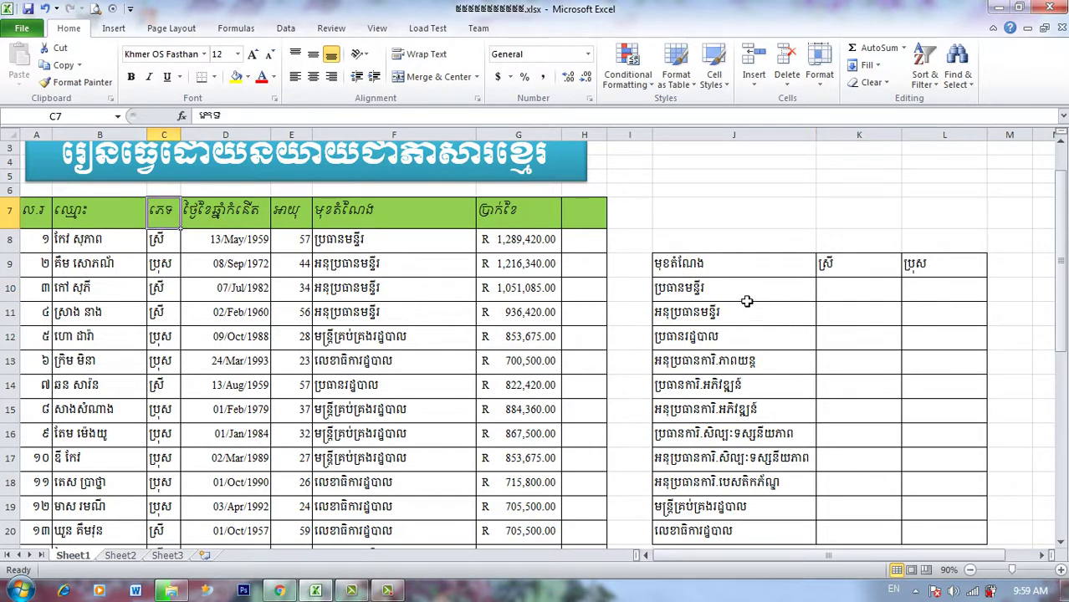
{"action": "left_click", "coordinate": [358, 242]}
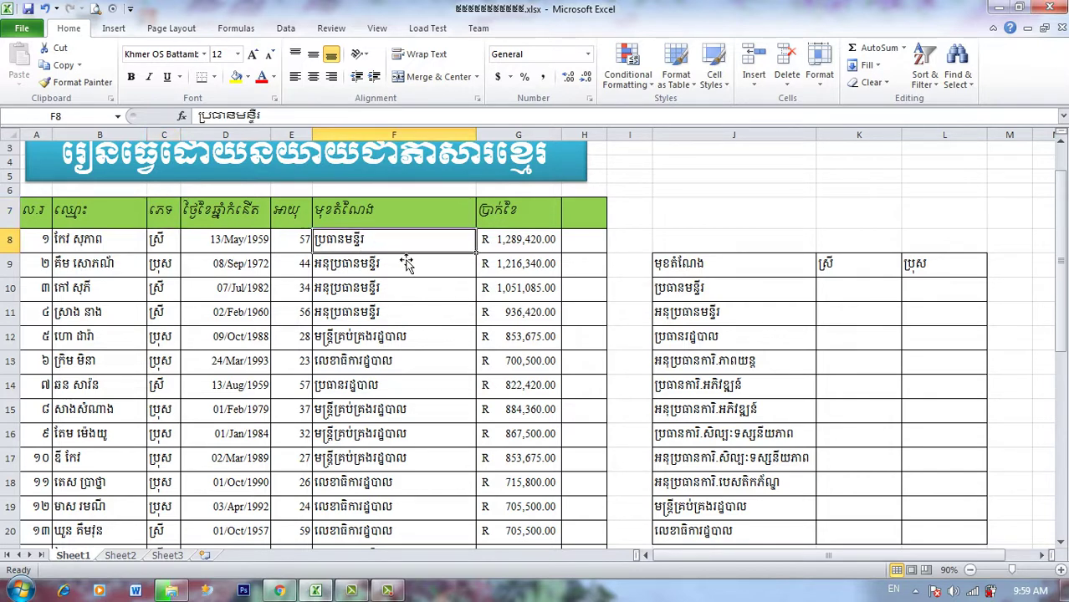
{"action": "left_click", "coordinate": [753, 302]}
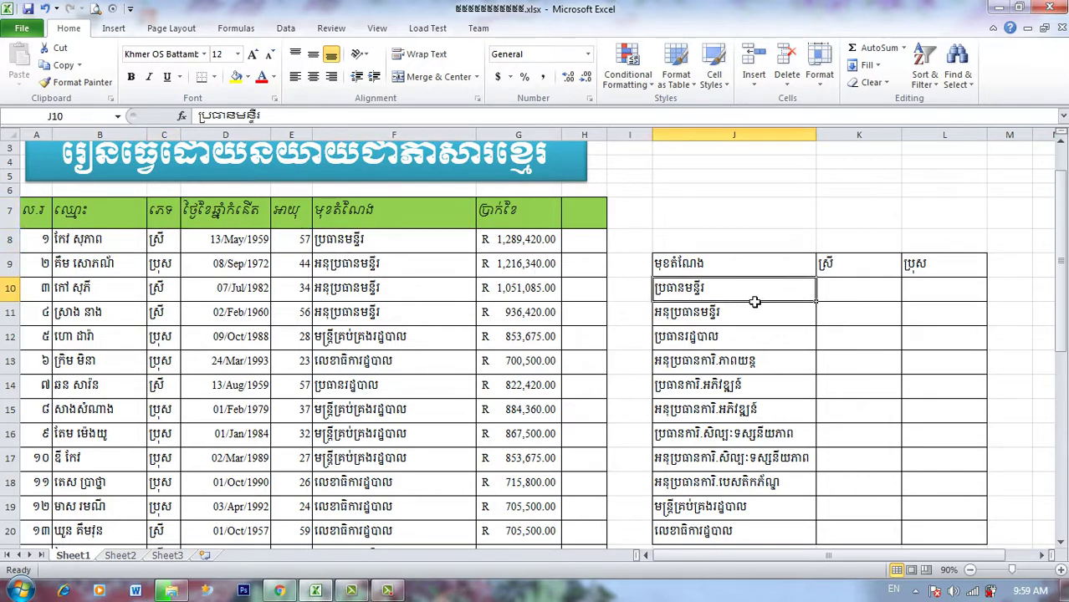
{"action": "left_click", "coordinate": [851, 298]}
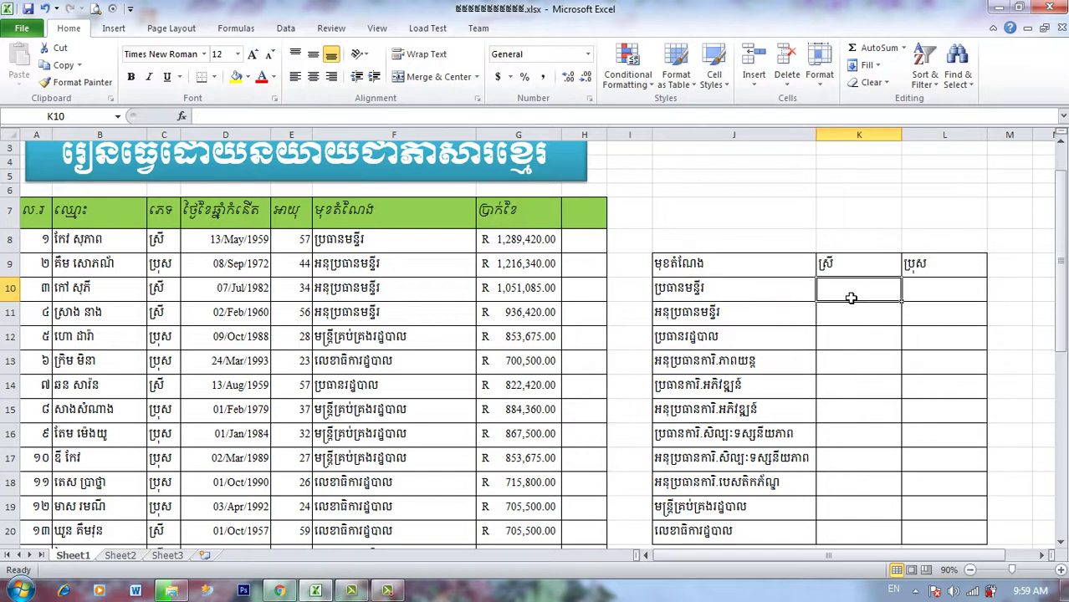
{"action": "left_click", "coordinate": [931, 301]}
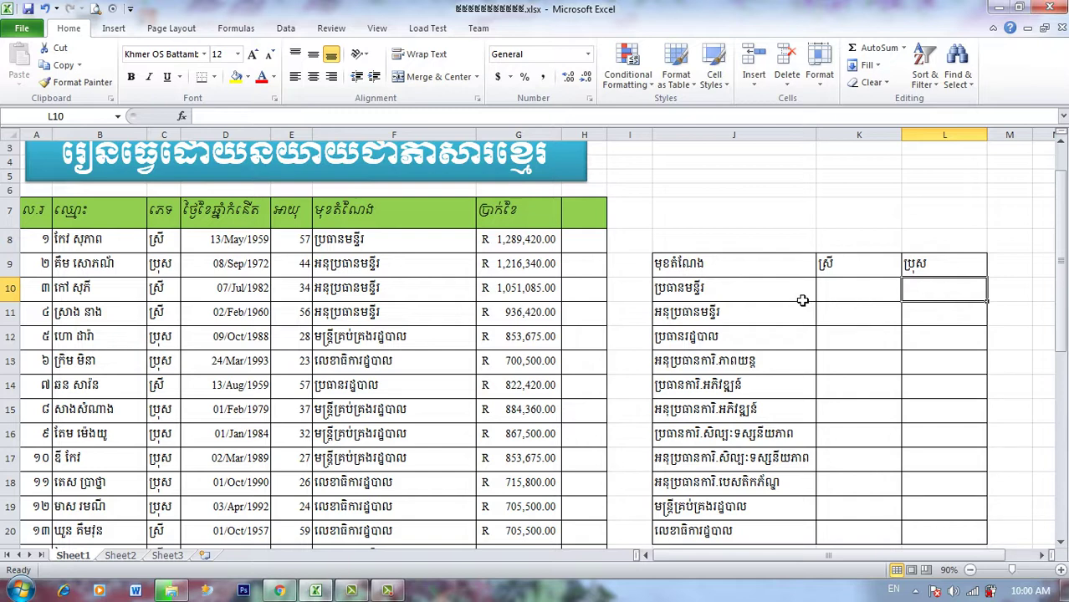
{"action": "left_click", "coordinate": [745, 275]}
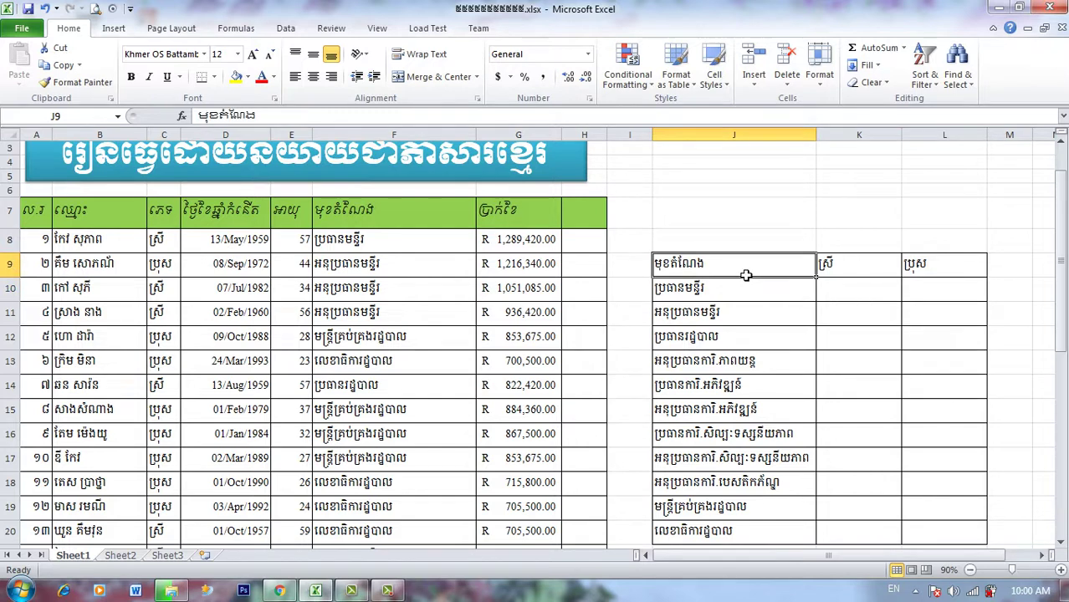
{"action": "left_click", "coordinate": [175, 211]}
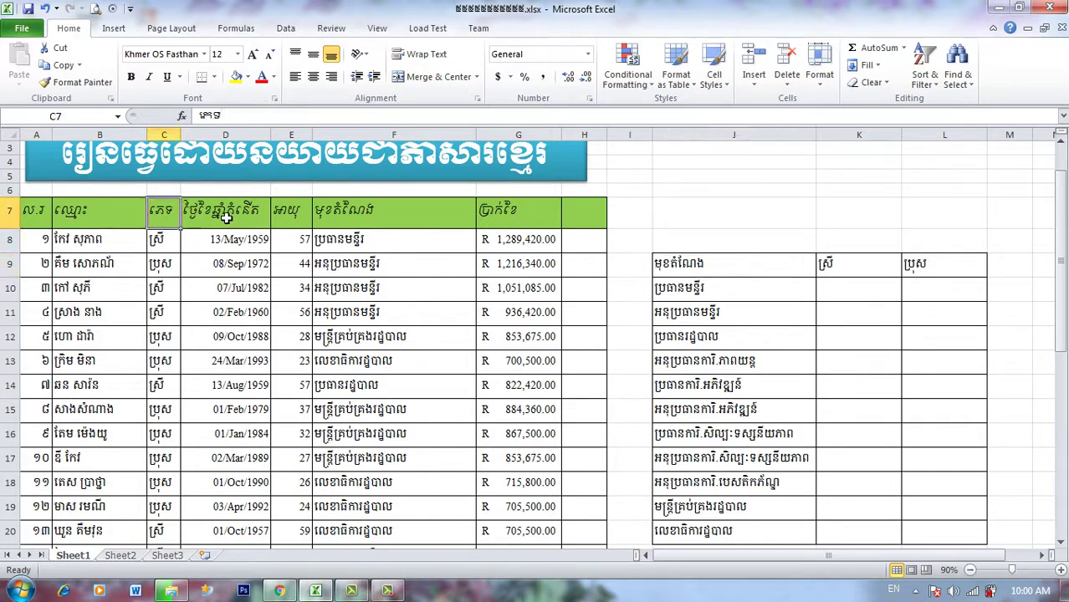
- Start a COUNTIFS in K10 using position range F7:F29 with criterion J10
{"action": "left_click", "coordinate": [875, 297]}
{"action": "type", "text": "="}
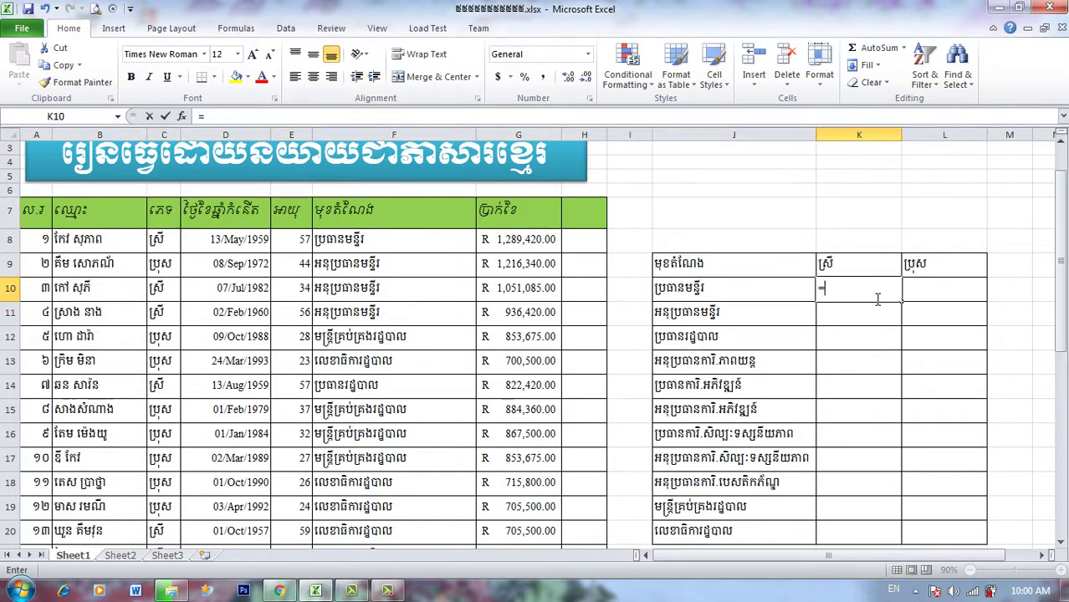
{"action": "type", "text": "coun"}
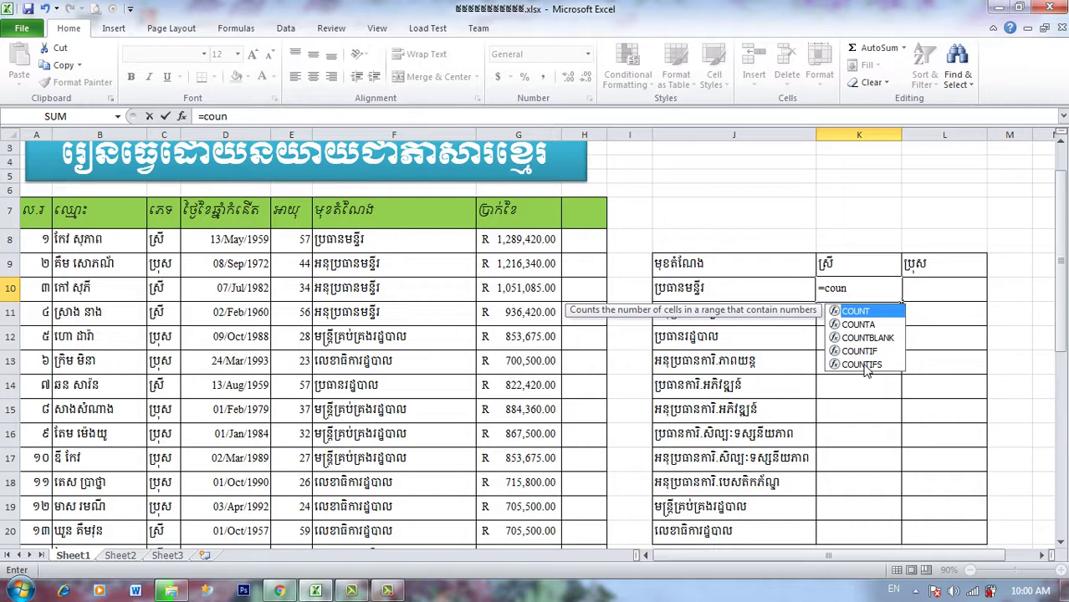
{"action": "left_click", "coordinate": [867, 365]}
{"action": "double_click", "coordinate": [865, 365]}
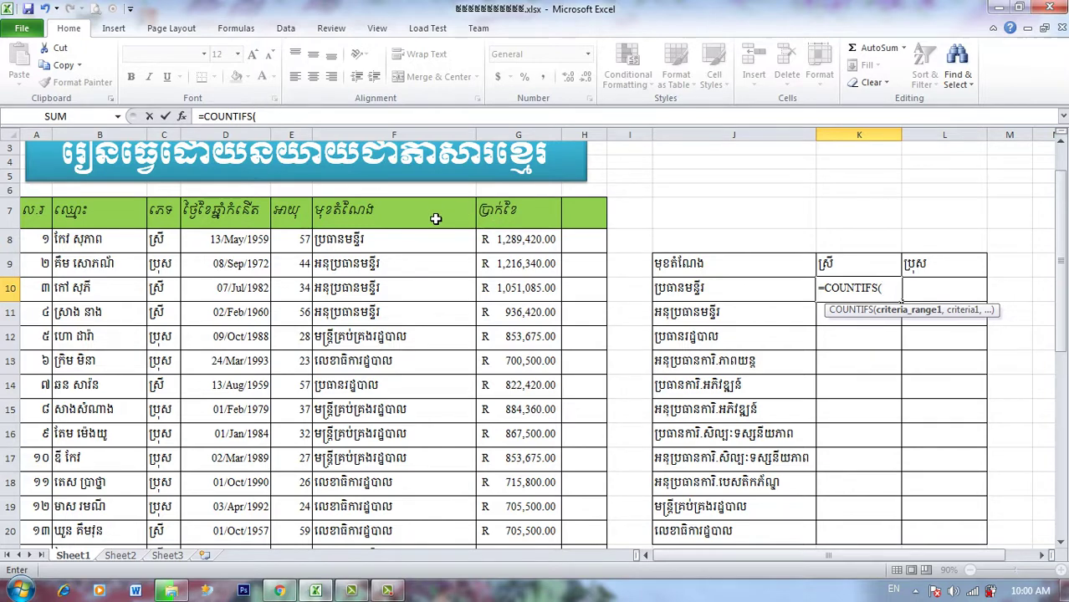
{"action": "mouse_move", "coordinate": [436, 219]}
{"action": "left_mouse_down"}
{"action": "mouse_move", "coordinate": [424, 577]}
{"action": "mouse_move", "coordinate": [421, 507]}
{"action": "left_mouse_up"}
{"action": "type", "text": ","}
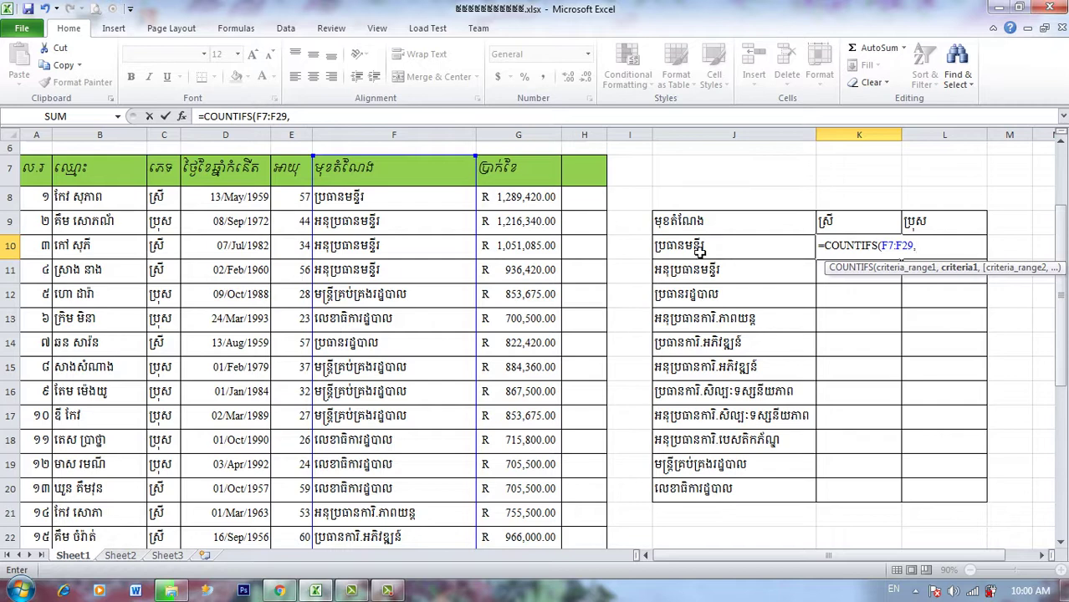
{"action": "left_click", "coordinate": [698, 248]}
{"action": "type", "text": ","}
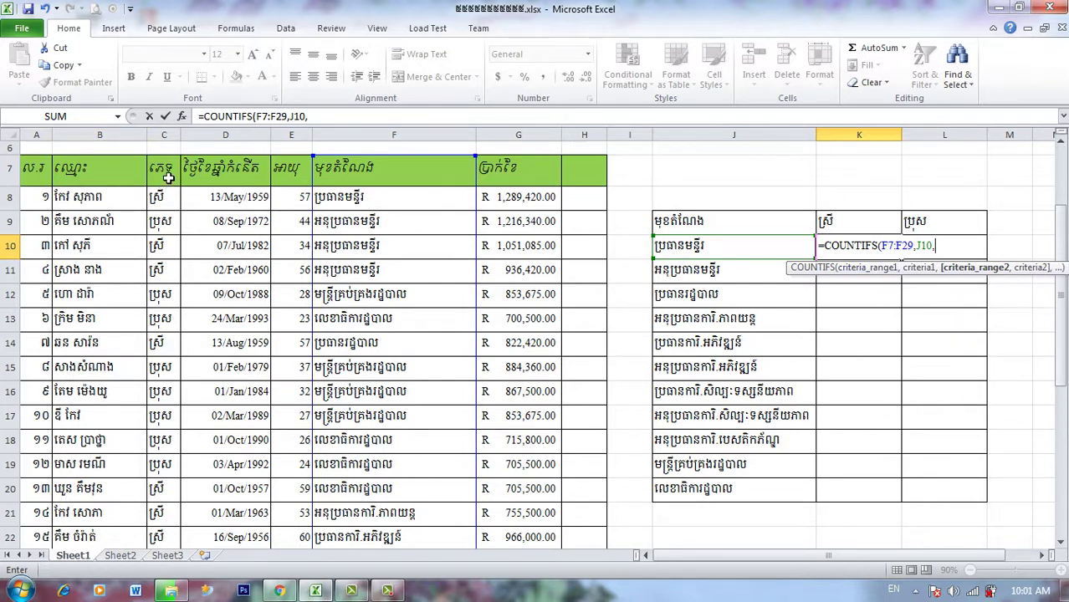
- Add gender range C7:C29 with criterion K9 and enter the formula, giving 1
{"action": "left_click_drag", "start_coordinate": [168, 179], "coordinate": [162, 579]}
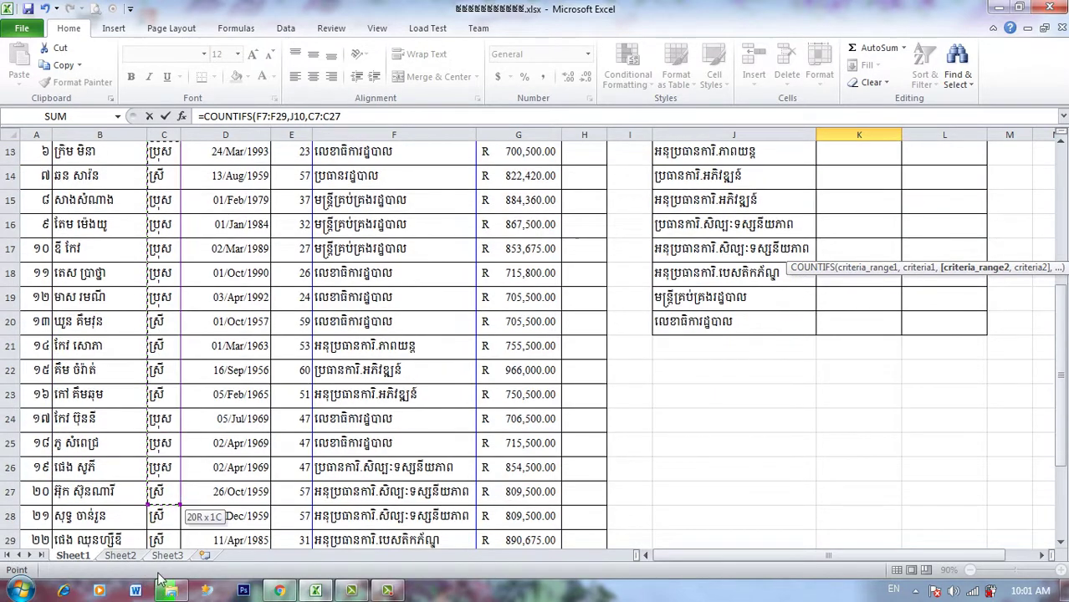
{"action": "left_click_drag", "start_coordinate": [161, 579], "coordinate": [170, 503]}
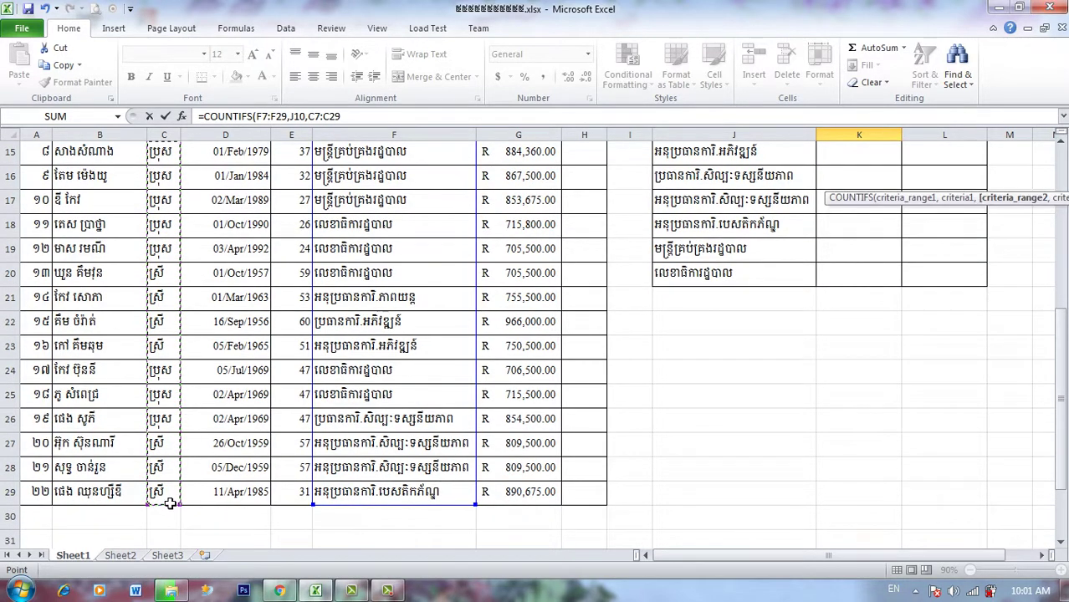
{"action": "type", "text": ","}
{"action": "scroll", "coordinate": [963, 349], "scroll_direction": "up", "scroll_amount": 3}
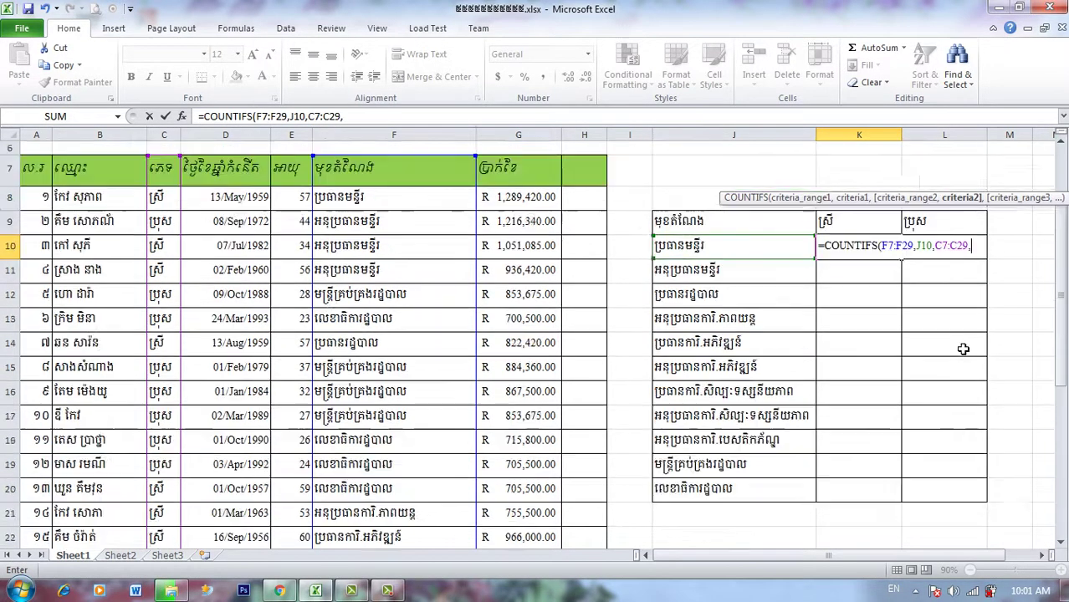
{"action": "scroll", "coordinate": [963, 350], "scroll_direction": "up", "scroll_amount": 1}
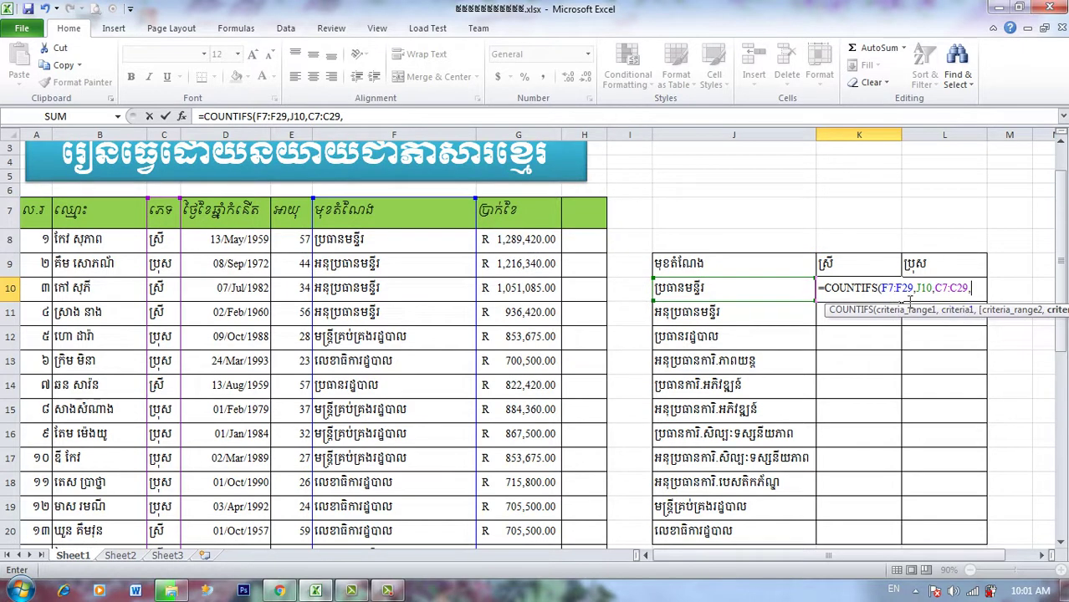
{"action": "left_click", "coordinate": [870, 272]}
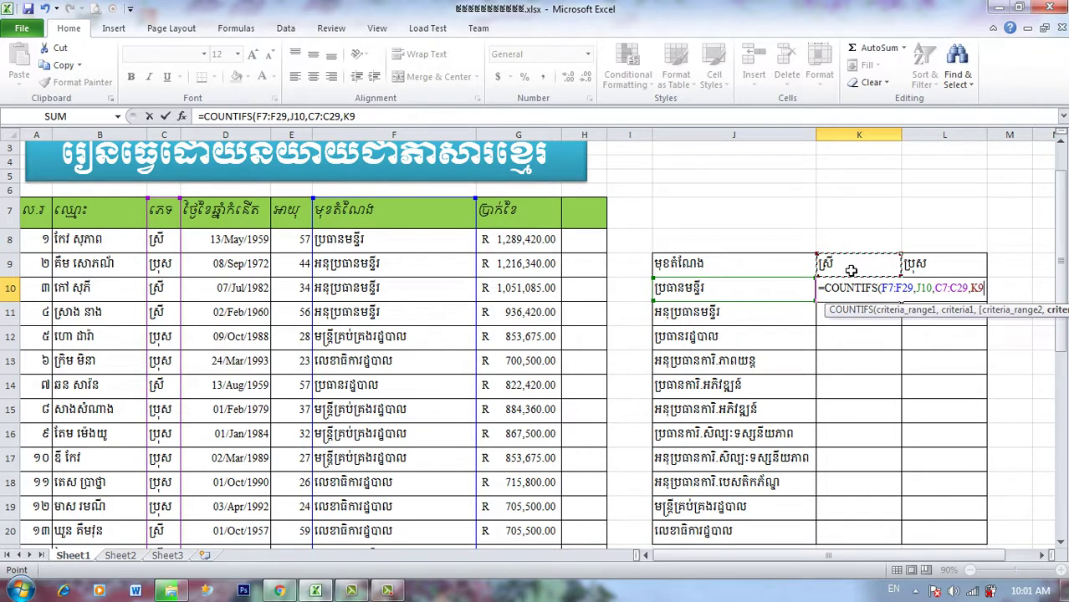
{"action": "key", "text": "Return"}
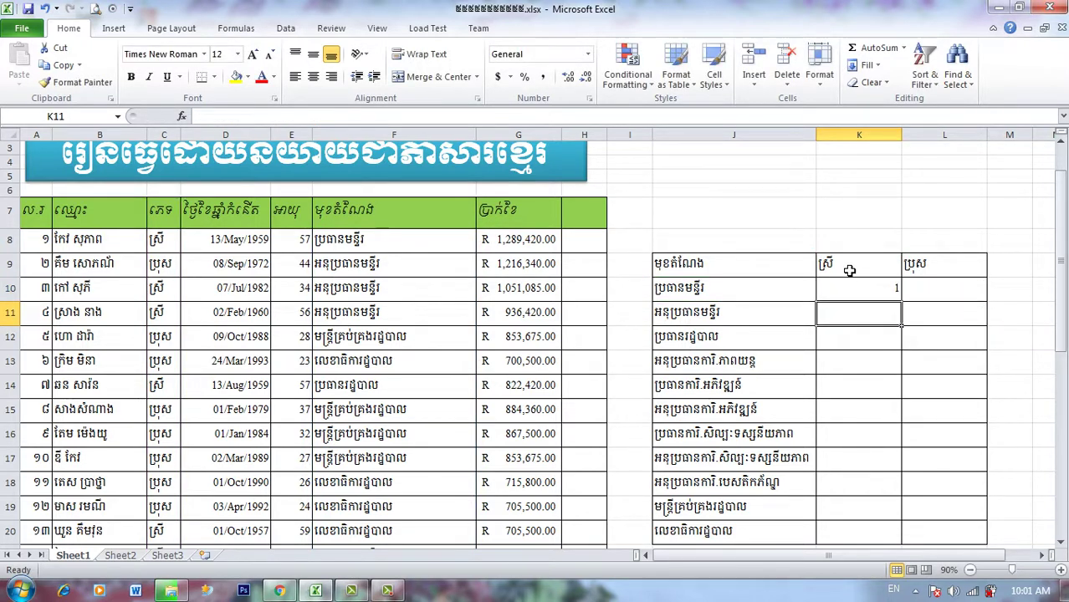
{"action": "left_click", "coordinate": [849, 270]}
{"action": "double_click", "coordinate": [849, 270]}
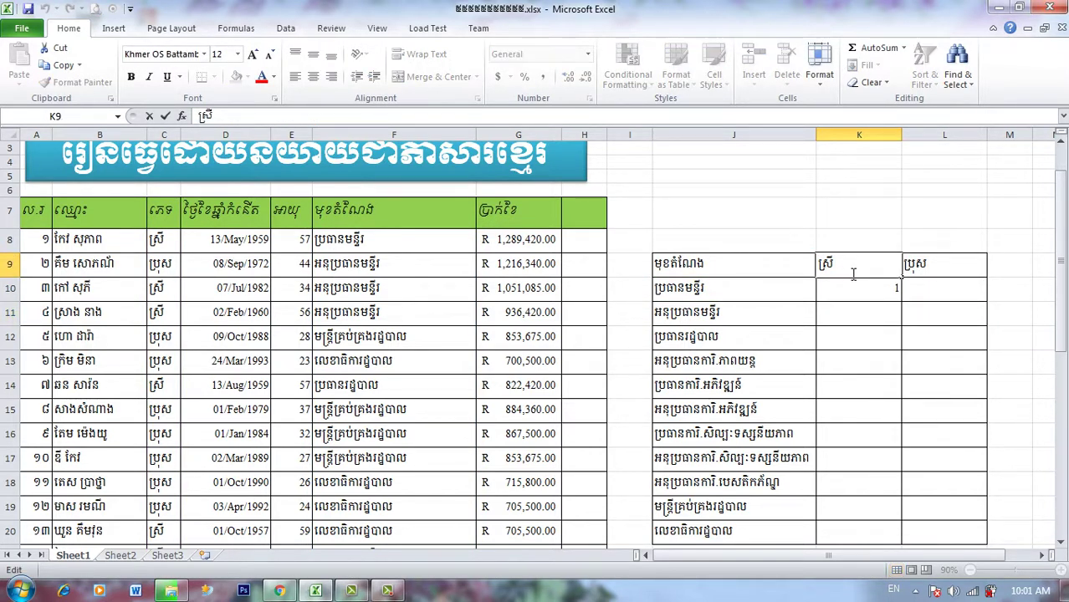
{"action": "key", "text": "Return"}
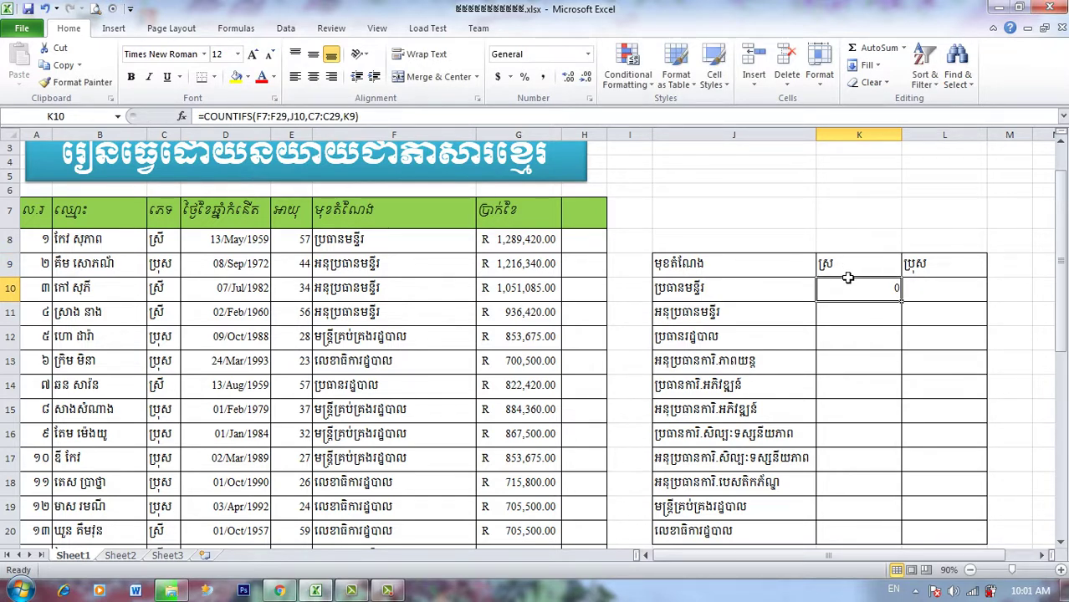
{"action": "double_click", "coordinate": [852, 268]}
{"action": "type", "text": "ី"}
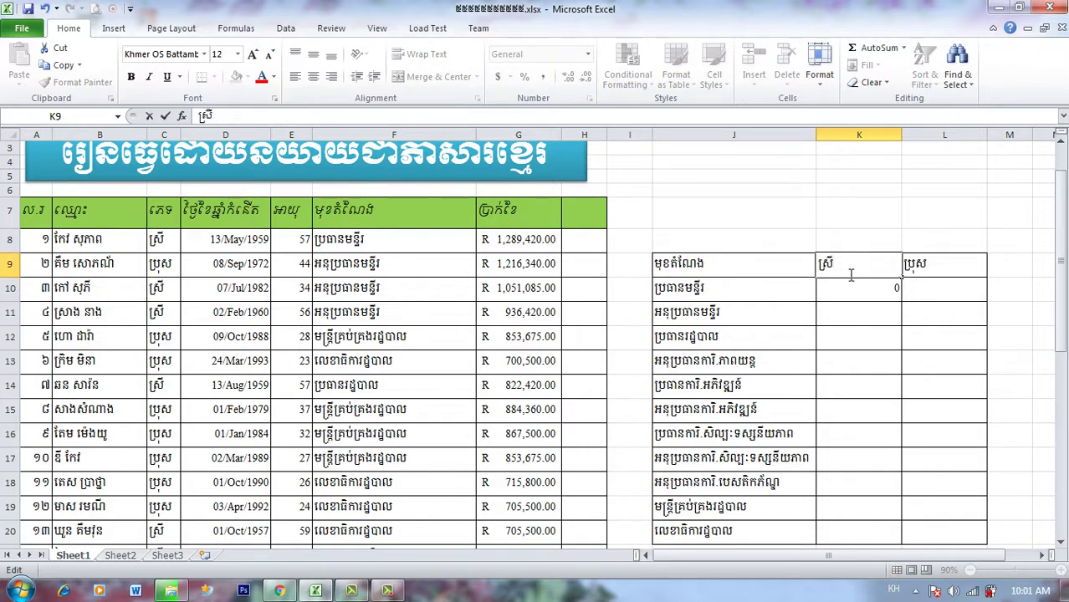
{"action": "key", "text": "Return"}
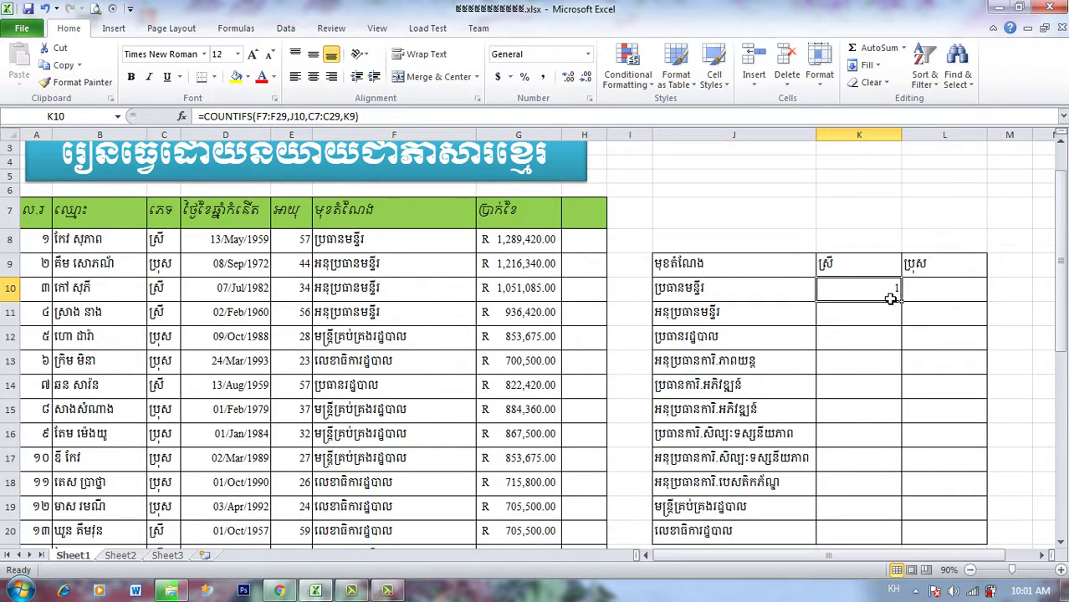
{"action": "double_click", "coordinate": [890, 298]}
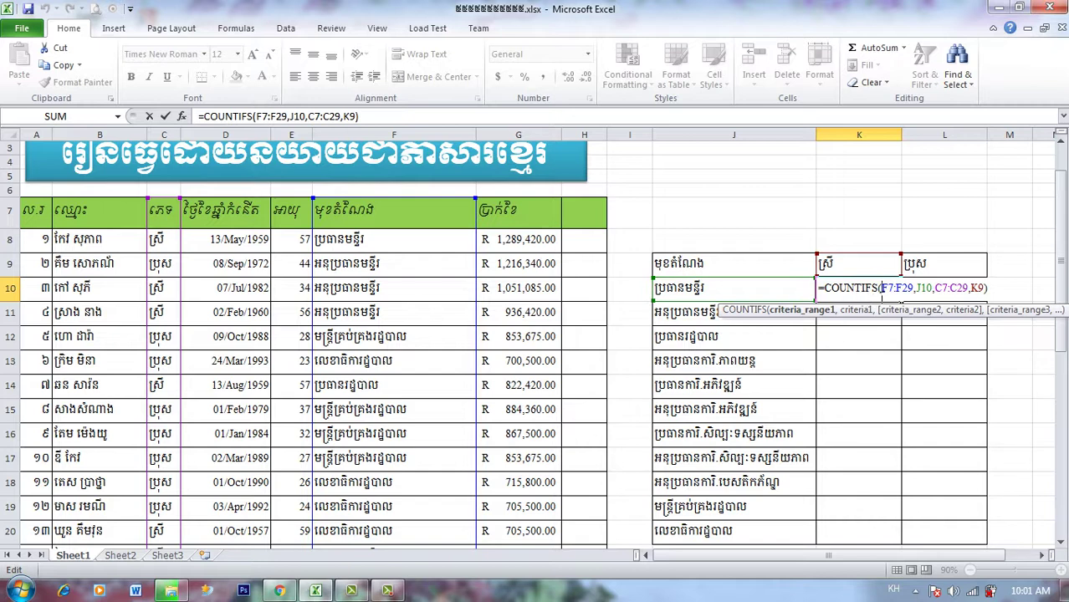
{"action": "key", "text": "Return"}
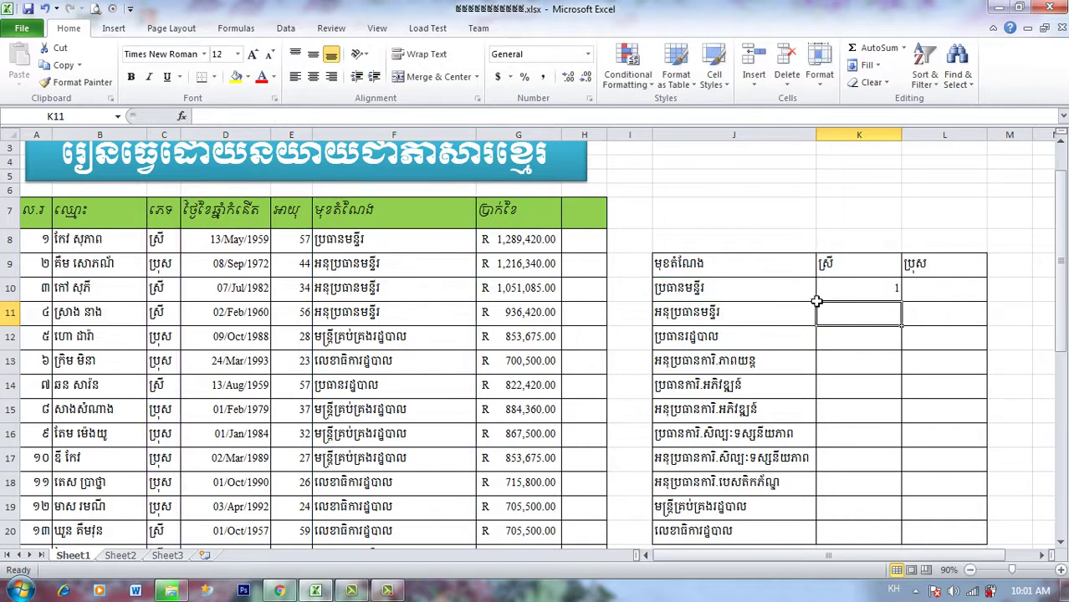
- Start a COUNTIFS in L10 using position range F7:F29 with criterion J10
{"action": "left_click", "coordinate": [931, 295]}
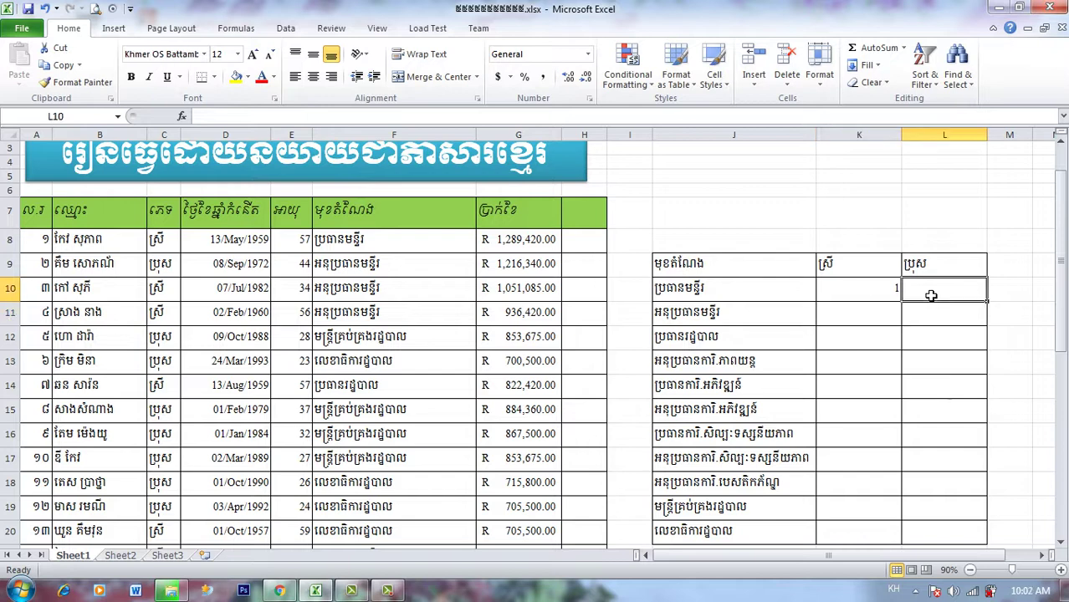
{"action": "type", "text": "ឲ"}
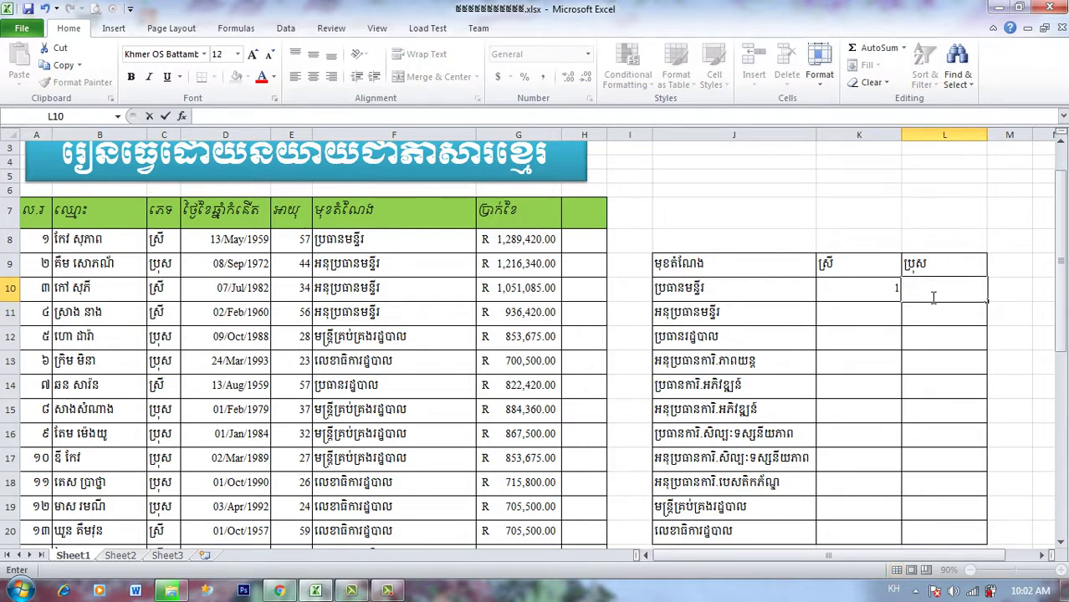
{"action": "type", "text": "=con"}
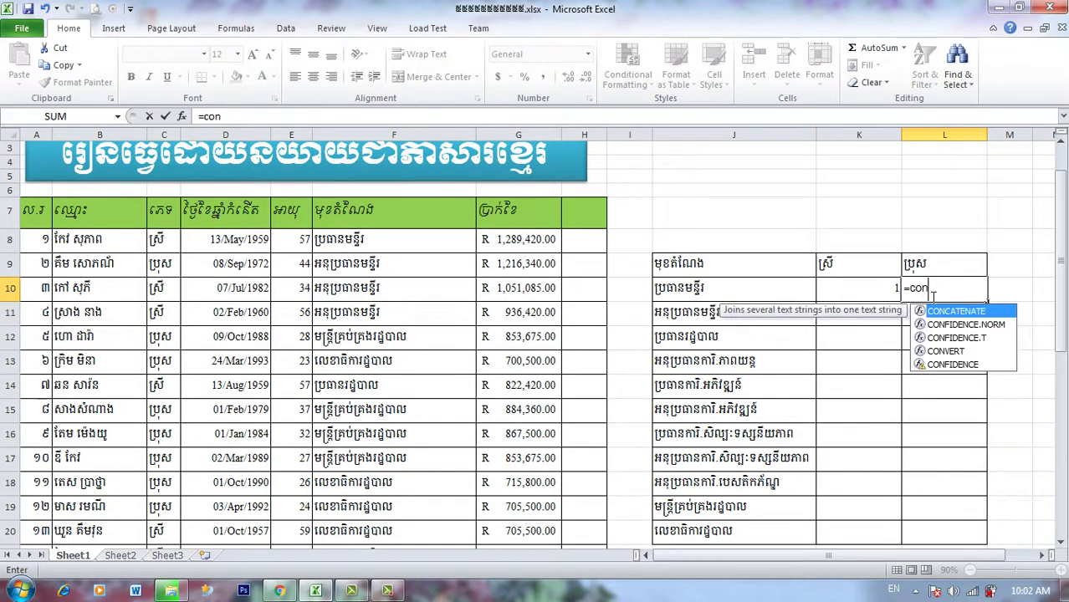
{"action": "key", "text": "BackSpace"}
{"action": "type", "text": "unm"}
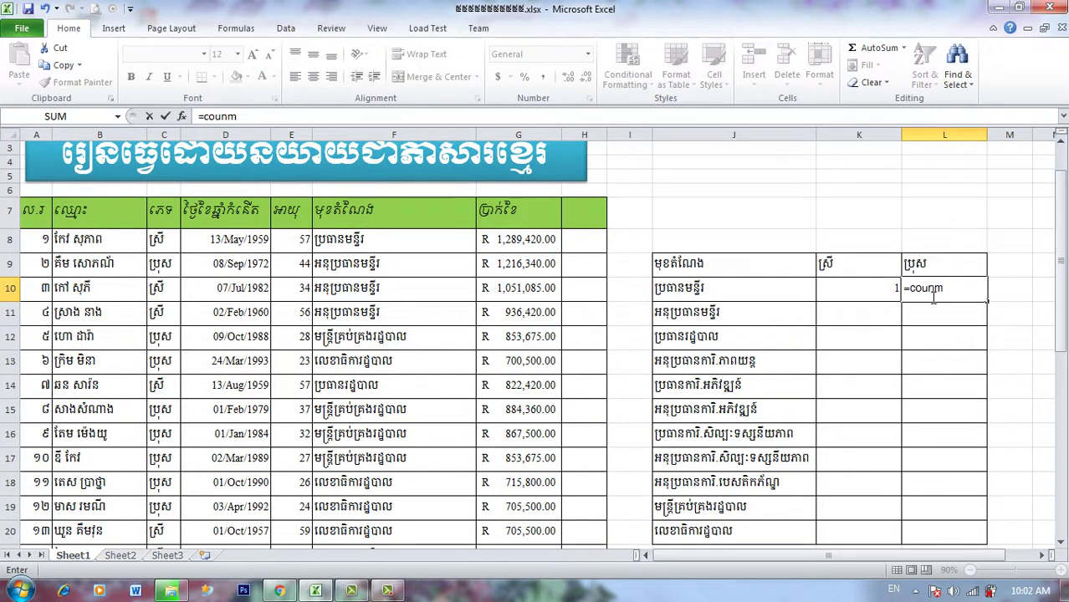
{"action": "key", "text": "BackSpace"}
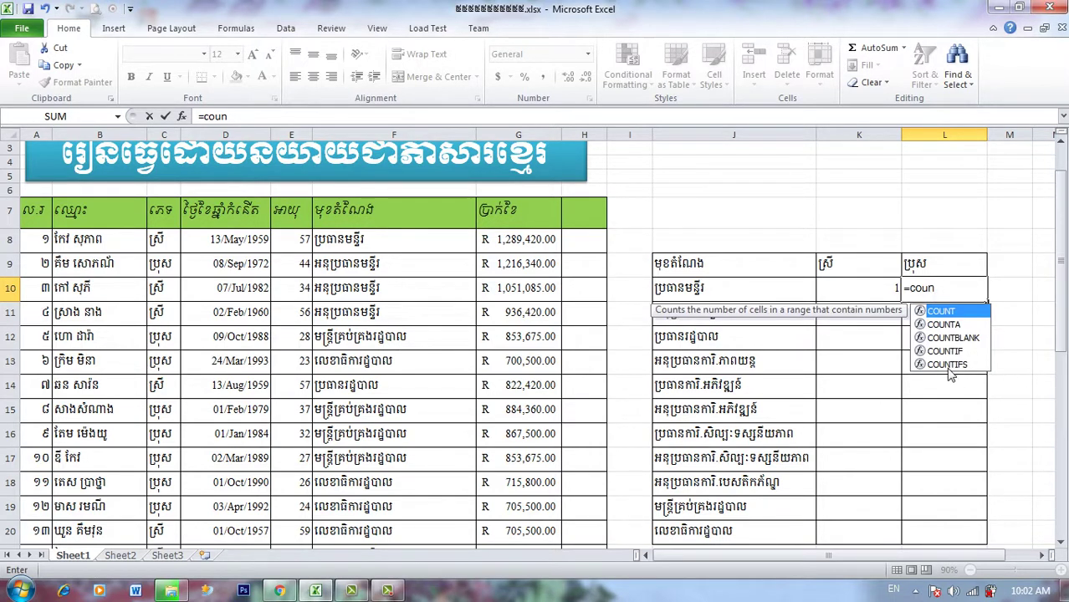
{"action": "left_click", "coordinate": [947, 365]}
{"action": "double_click", "coordinate": [947, 365]}
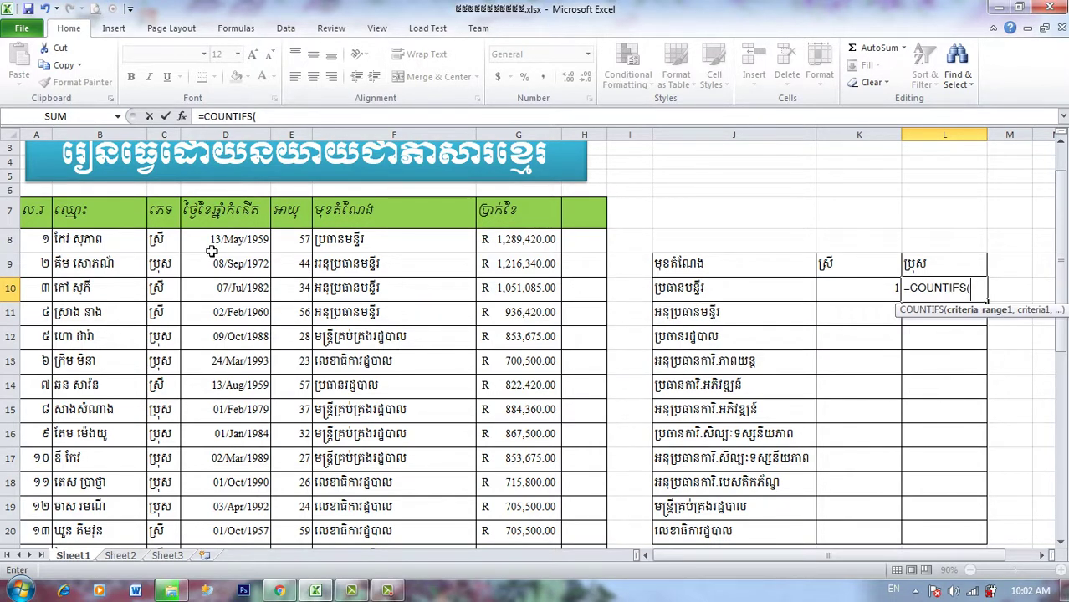
{"action": "mouse_move", "coordinate": [373, 220]}
{"action": "left_mouse_down"}
{"action": "mouse_move", "coordinate": [375, 505]}
{"action": "mouse_move", "coordinate": [410, 520]}
{"action": "left_mouse_up"}
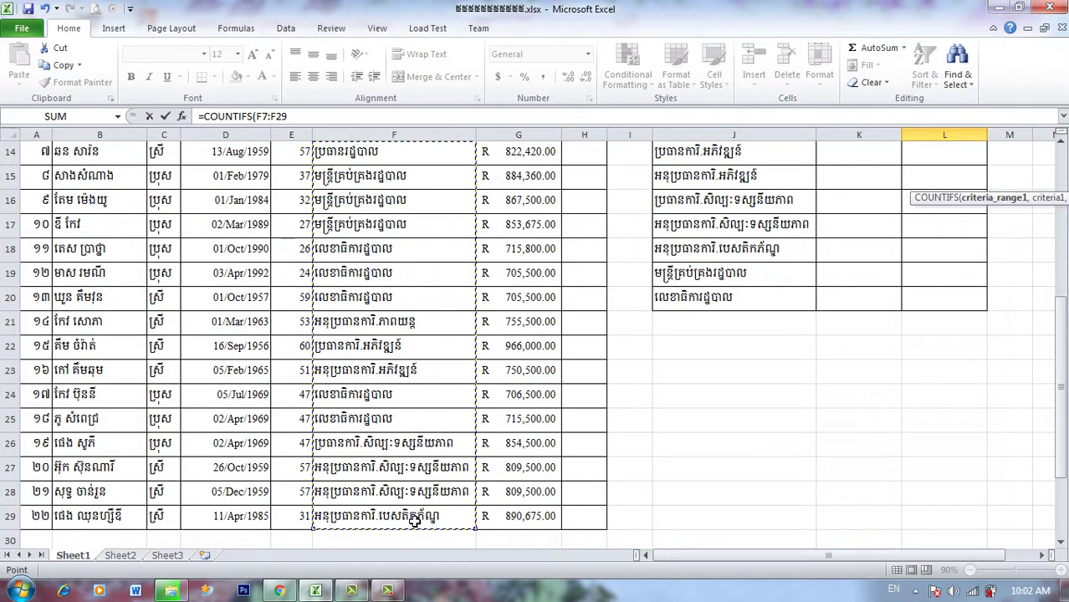
{"action": "type", "text": ","}
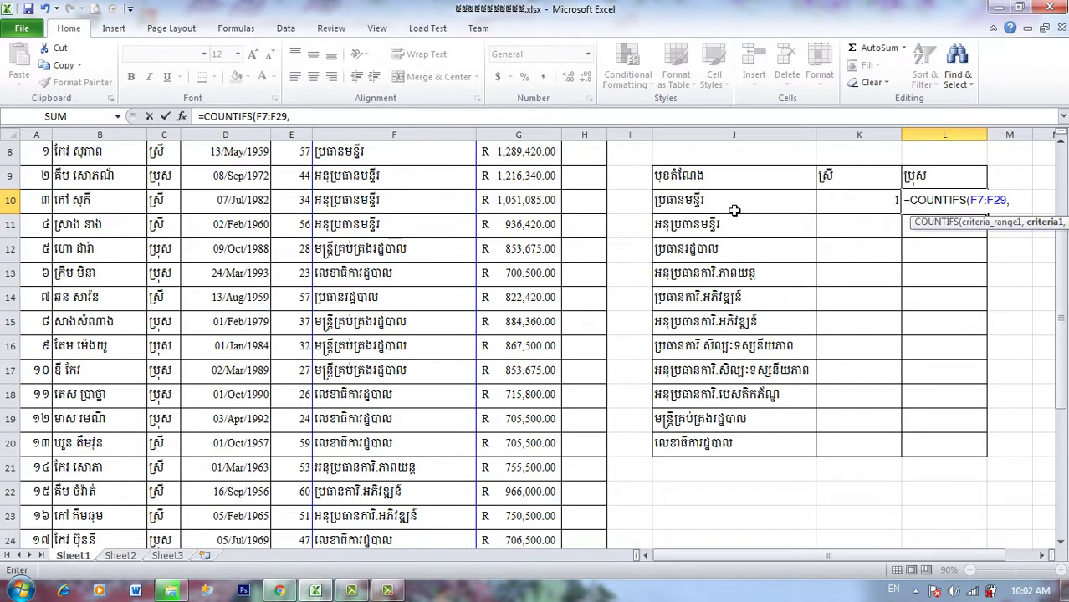
{"action": "left_click", "coordinate": [733, 210]}
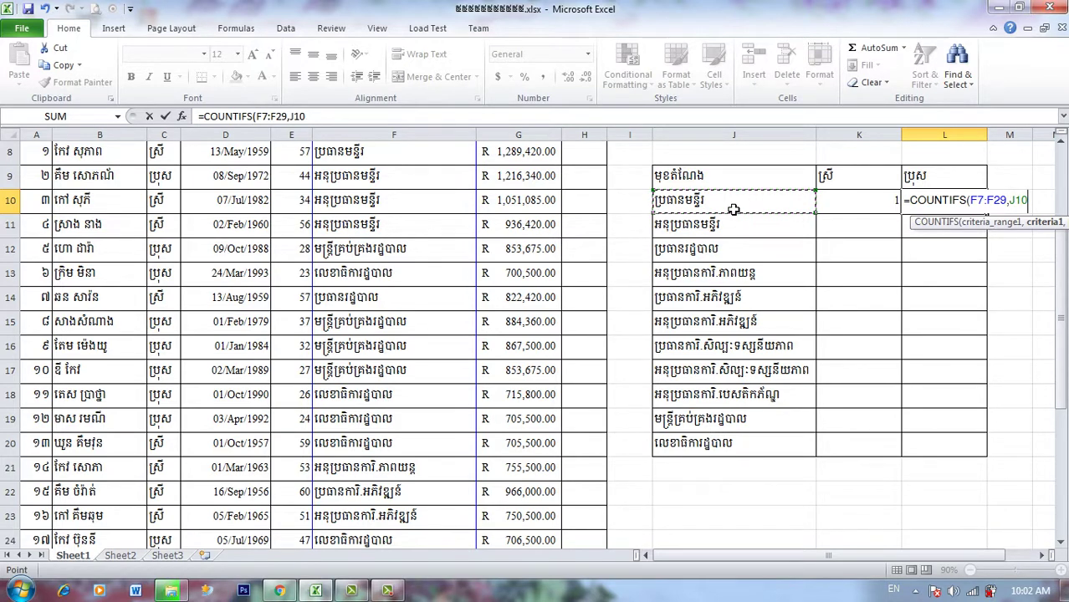
{"action": "type", "text": ","}
- Add gender range C7:C29 with criterion L9 and enter the formula, giving 0
{"action": "scroll", "coordinate": [732, 209], "scroll_direction": "up", "scroll_amount": 1}
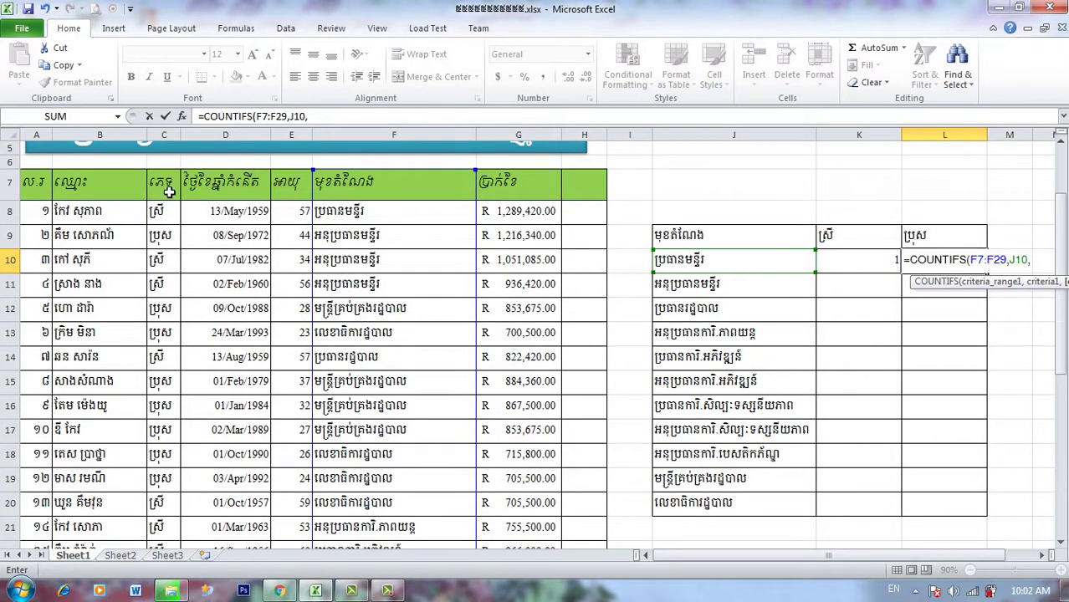
{"action": "mouse_move", "coordinate": [170, 193]}
{"action": "left_mouse_down"}
{"action": "mouse_move", "coordinate": [184, 234]}
{"action": "mouse_move", "coordinate": [167, 502]}
{"action": "left_mouse_up"}
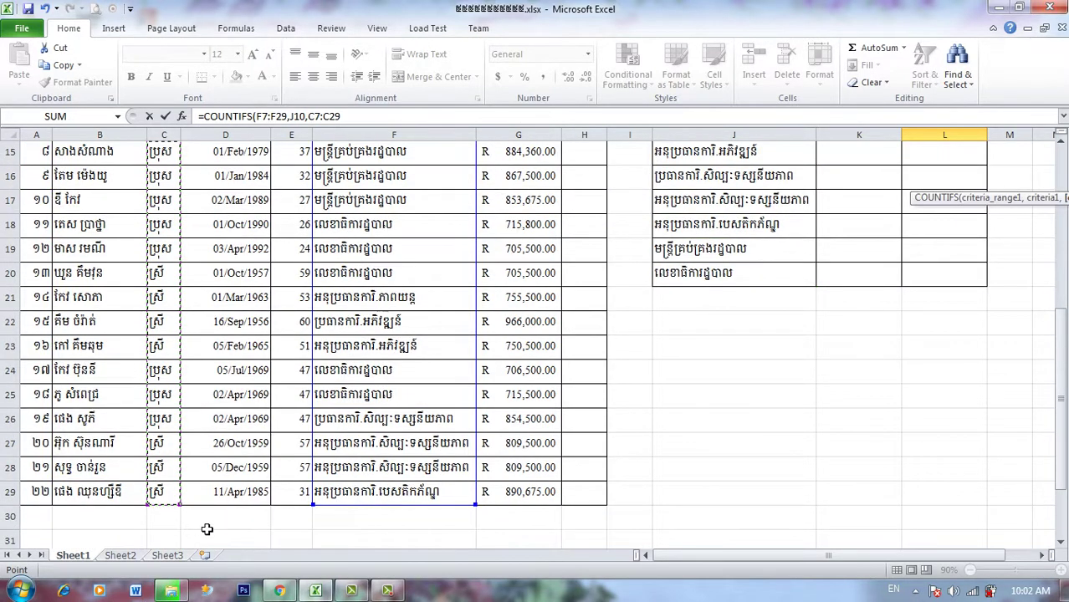
{"action": "type", "text": ","}
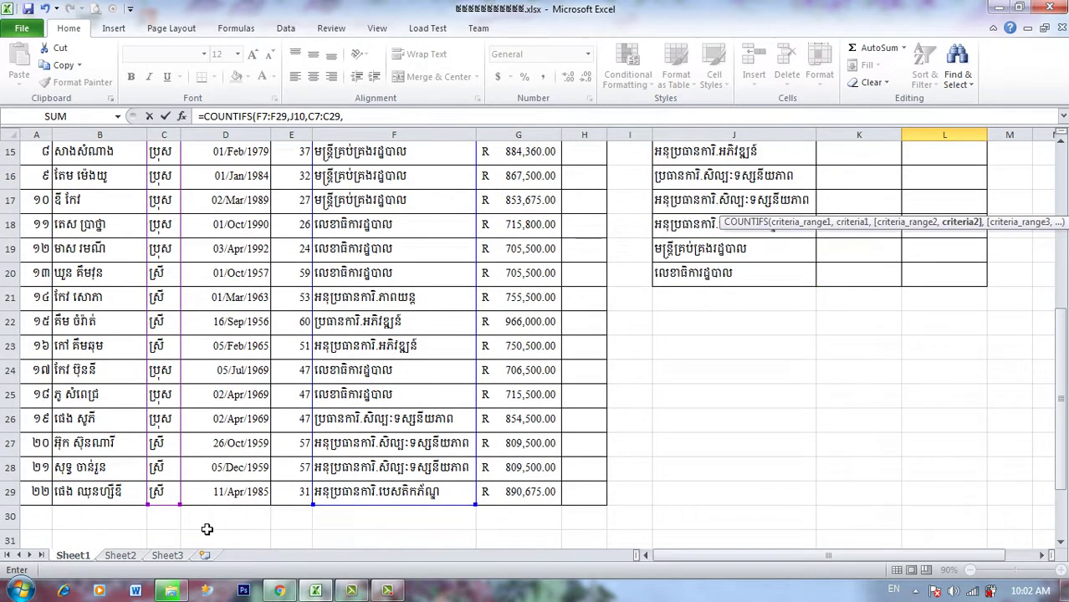
{"action": "scroll", "coordinate": [1002, 492], "scroll_direction": "up", "scroll_amount": 4}
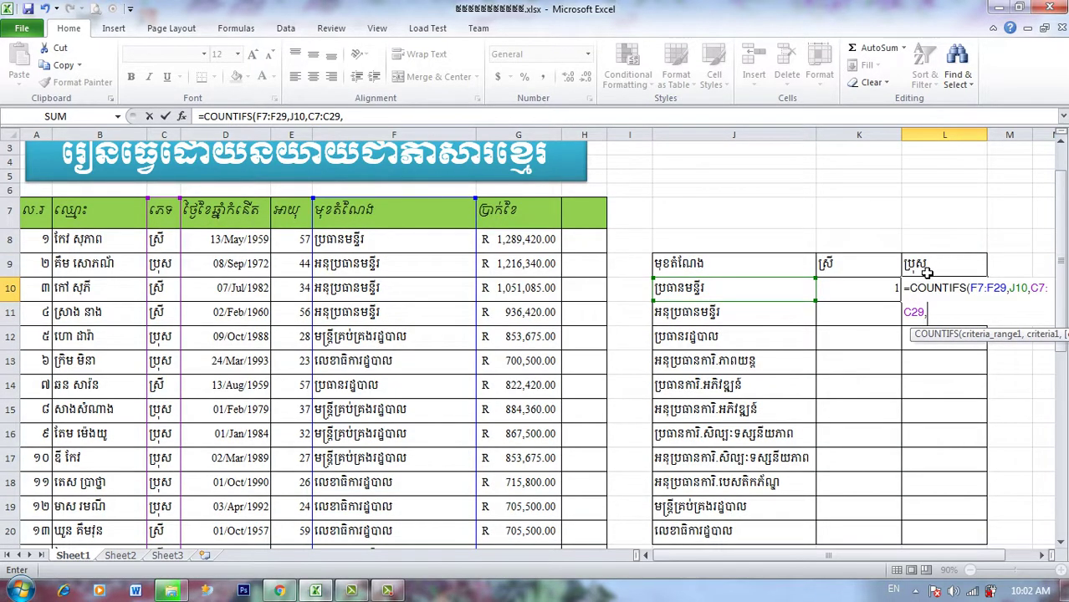
{"action": "left_click", "coordinate": [927, 272]}
{"action": "key", "text": "Return"}
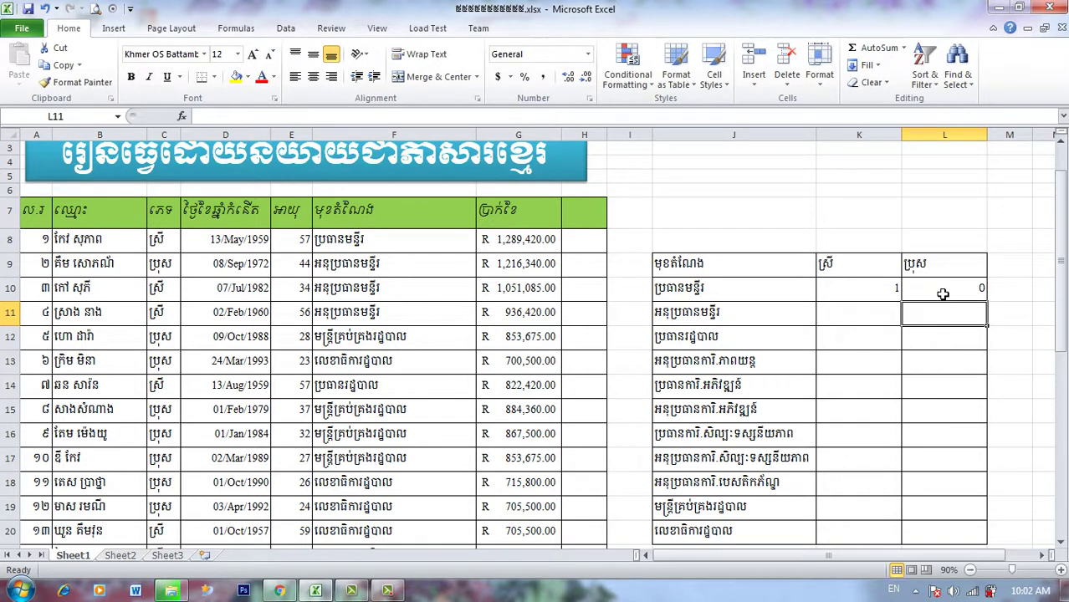
{"action": "left_click", "coordinate": [393, 592]}
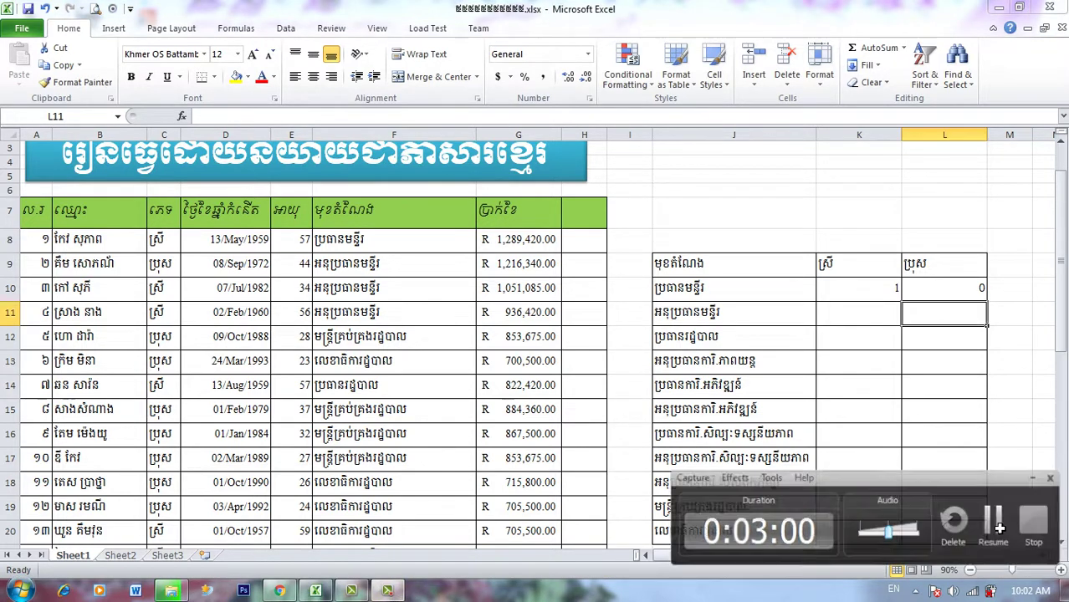
{"action": "left_click", "coordinate": [994, 525]}
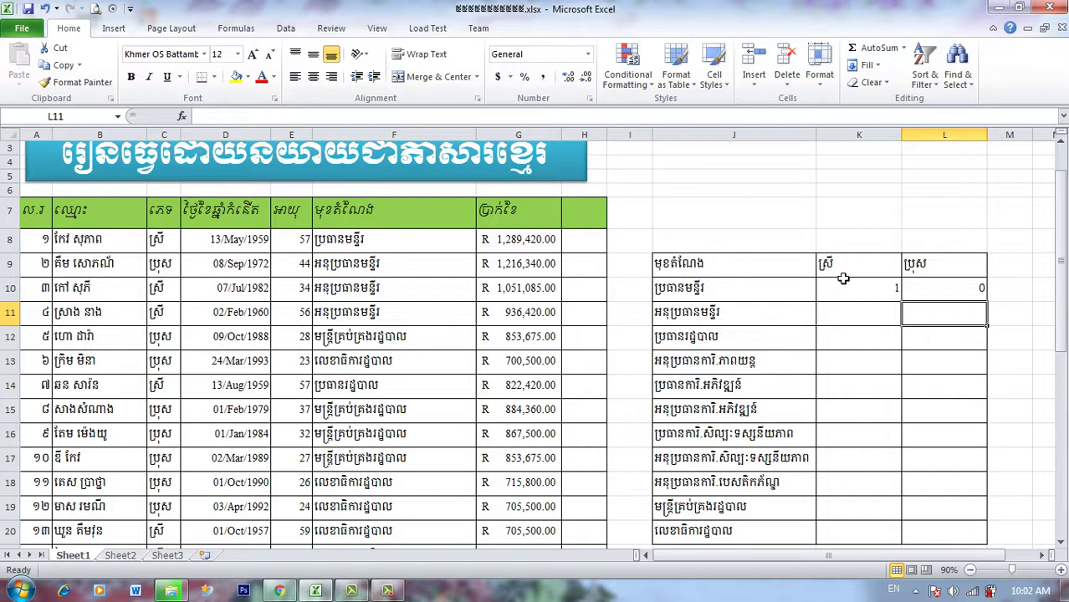
{"action": "left_click", "coordinate": [879, 320]}
- Start a COUNTIFS in K11 using position range F7:F29 with criterion J11
{"action": "type", "text": "="}
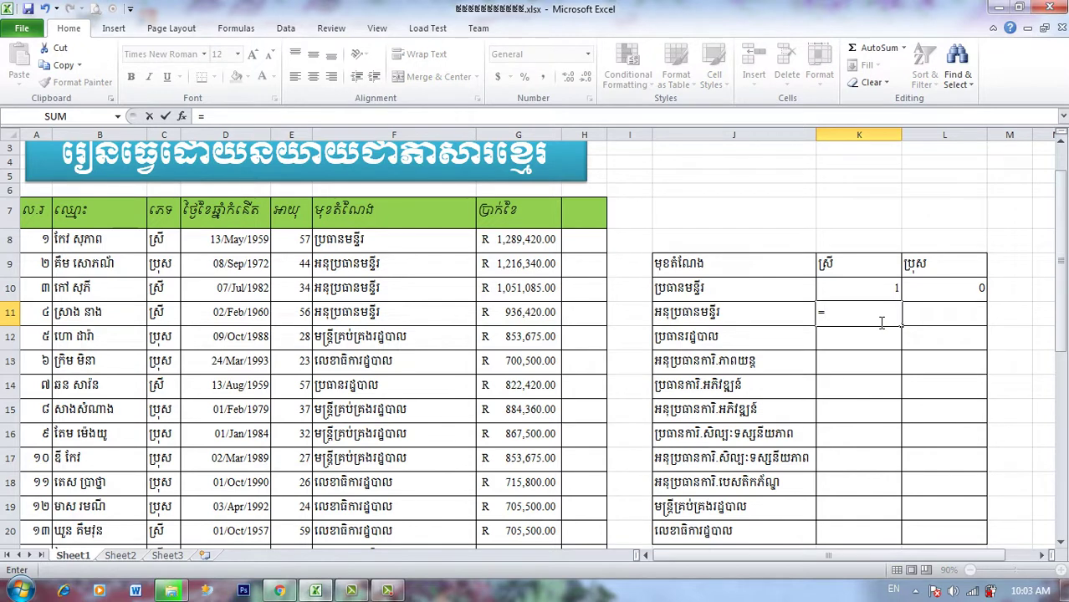
{"action": "type", "text": "coun"}
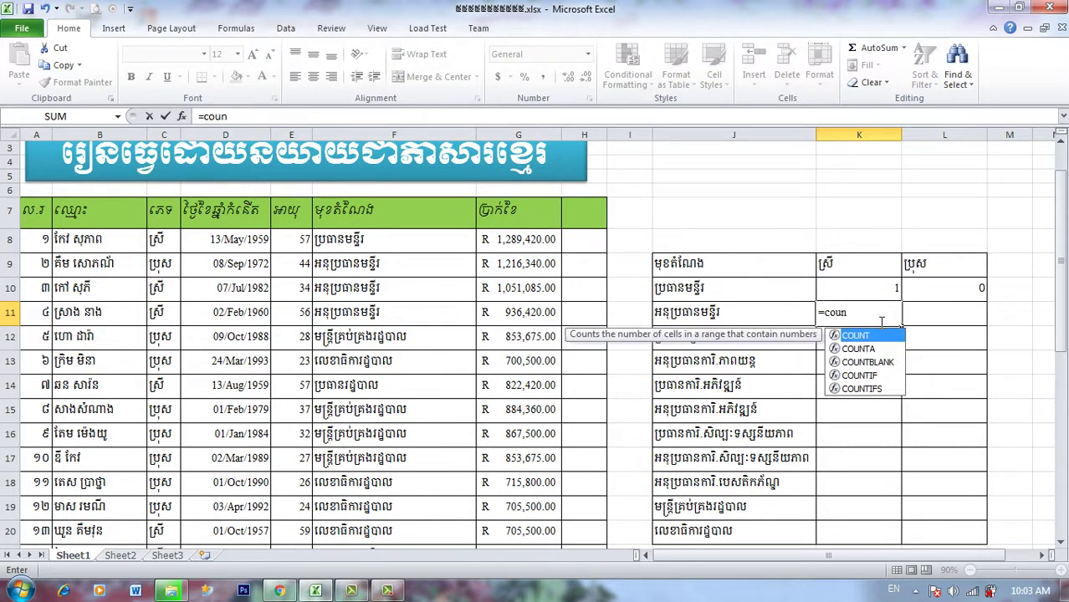
{"action": "type", "text": "mi"}
{"action": "key", "text": "BackSpace"}
{"action": "key", "text": "BackSpace"}
{"action": "double_click", "coordinate": [870, 388]}
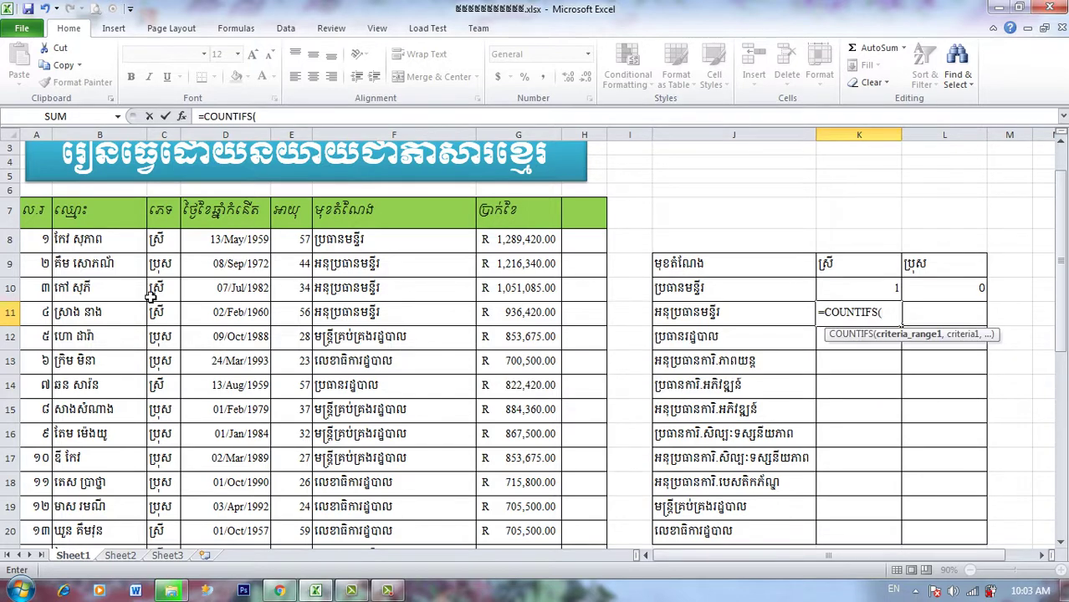
{"action": "left_click_drag", "start_coordinate": [412, 229], "coordinate": [425, 497]}
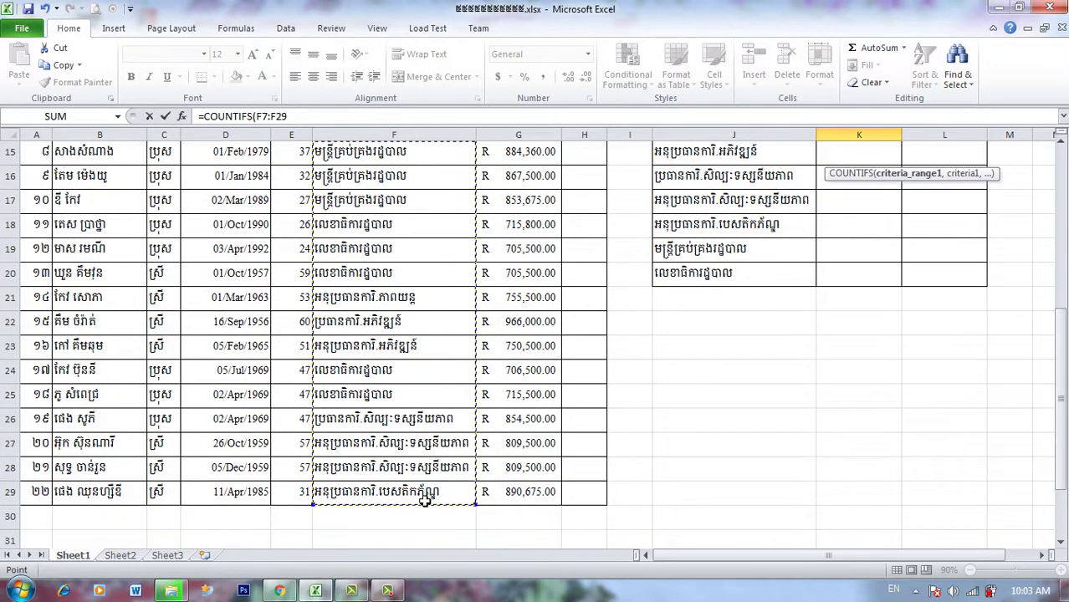
{"action": "type", "text": ","}
{"action": "scroll", "coordinate": [753, 350], "scroll_direction": "down", "scroll_amount": 3}
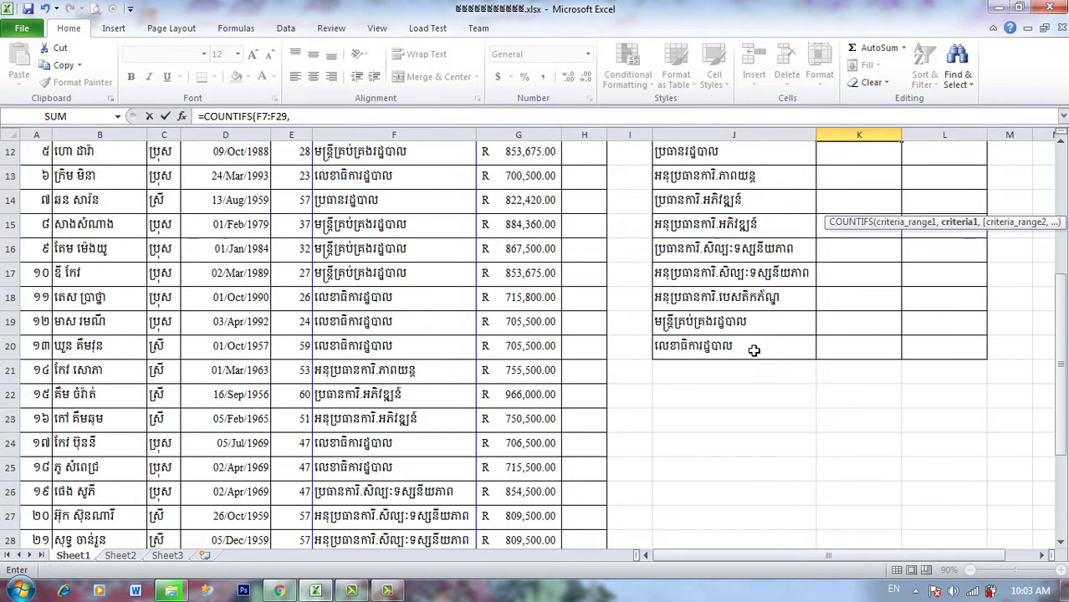
{"action": "scroll", "coordinate": [754, 351], "scroll_direction": "down", "scroll_amount": 2}
{"action": "scroll", "coordinate": [754, 351], "scroll_direction": "up", "scroll_amount": 5}
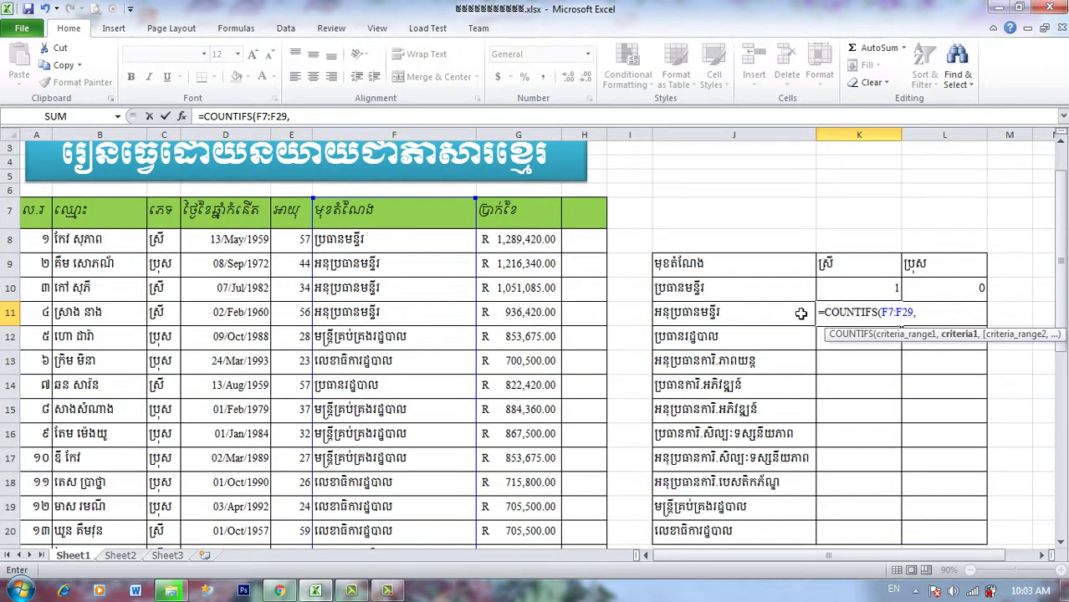
{"action": "left_click", "coordinate": [693, 321]}
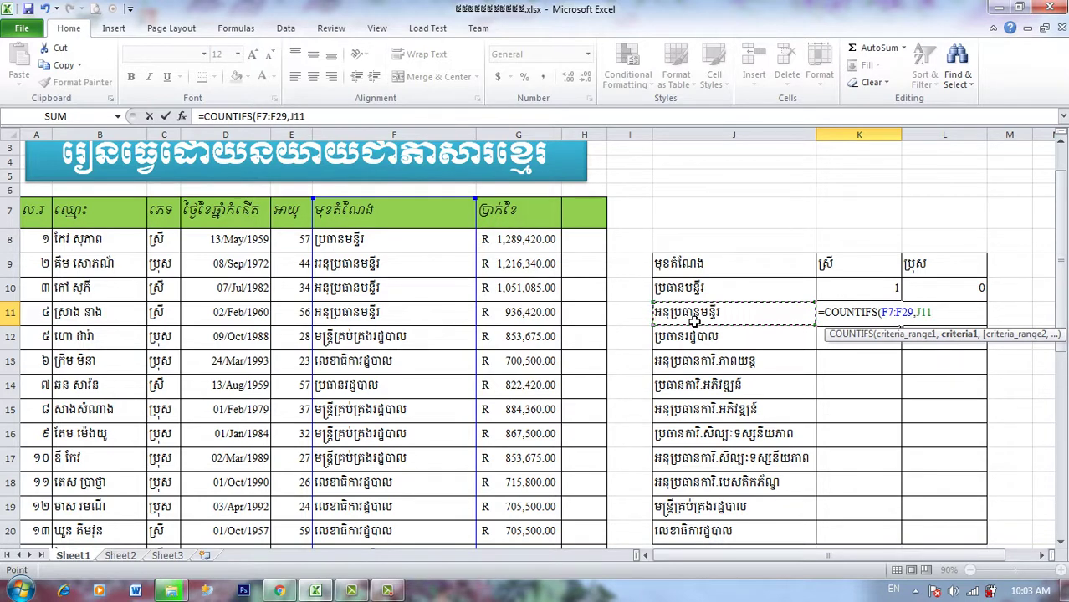
{"action": "type", "text": ","}
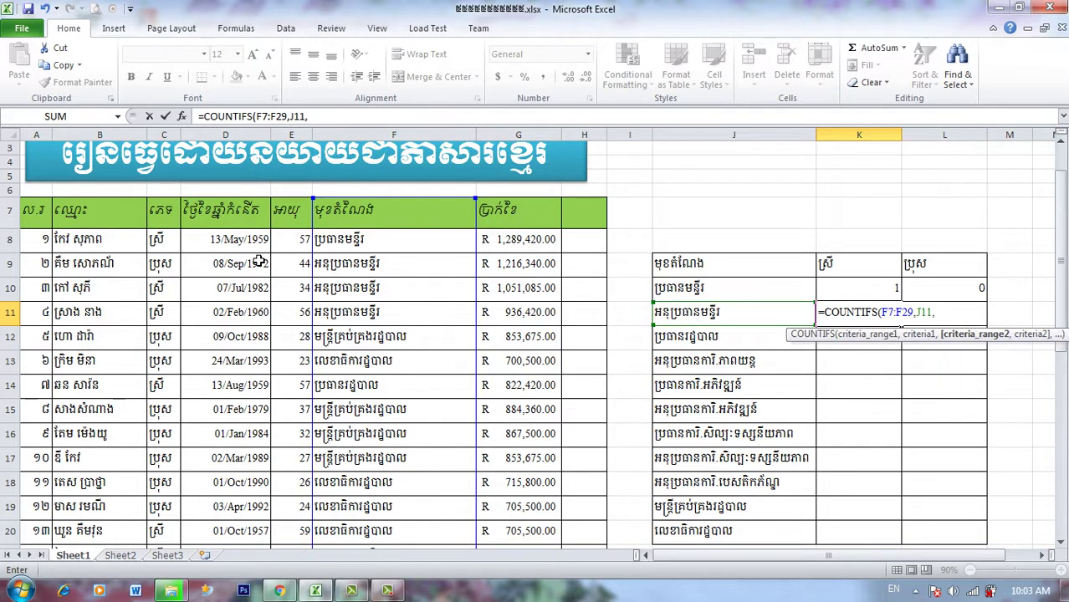
- Add gender range C7:C29 with criterion K9 and enter the formula, returning 2
{"action": "left_click_drag", "start_coordinate": [166, 216], "coordinate": [165, 539]}
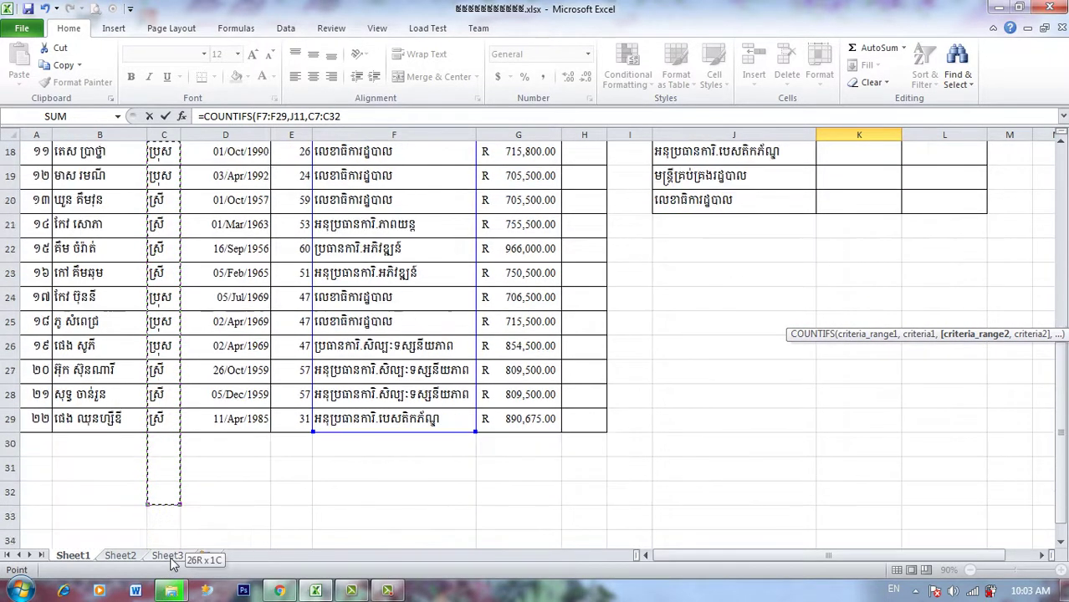
{"action": "left_click_drag", "start_coordinate": [164, 540], "coordinate": [174, 416]}
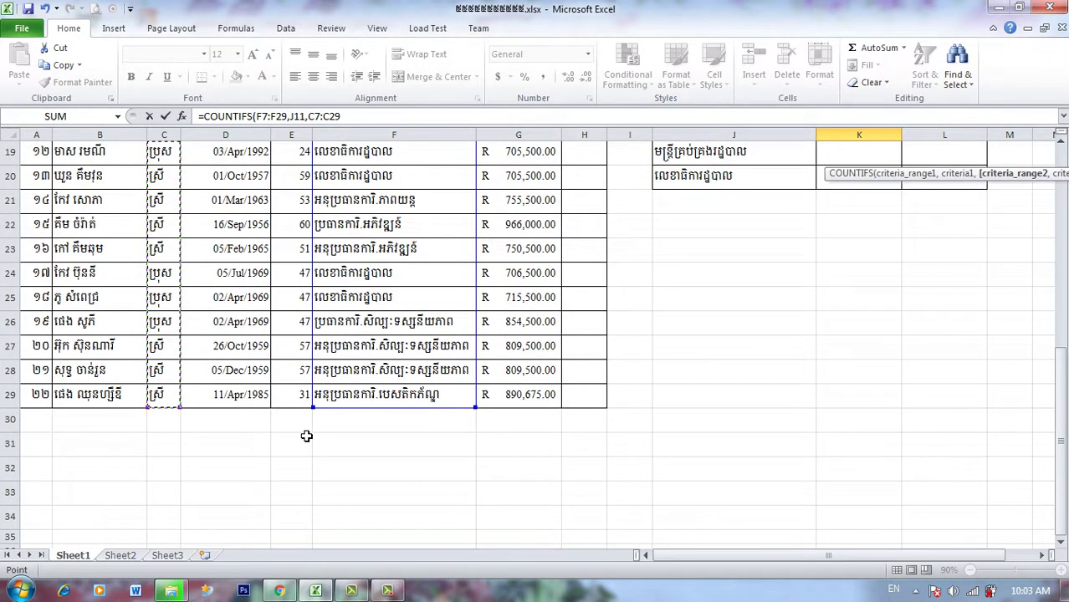
{"action": "type", "text": ","}
{"action": "scroll", "coordinate": [341, 430], "scroll_direction": "up", "scroll_amount": 4}
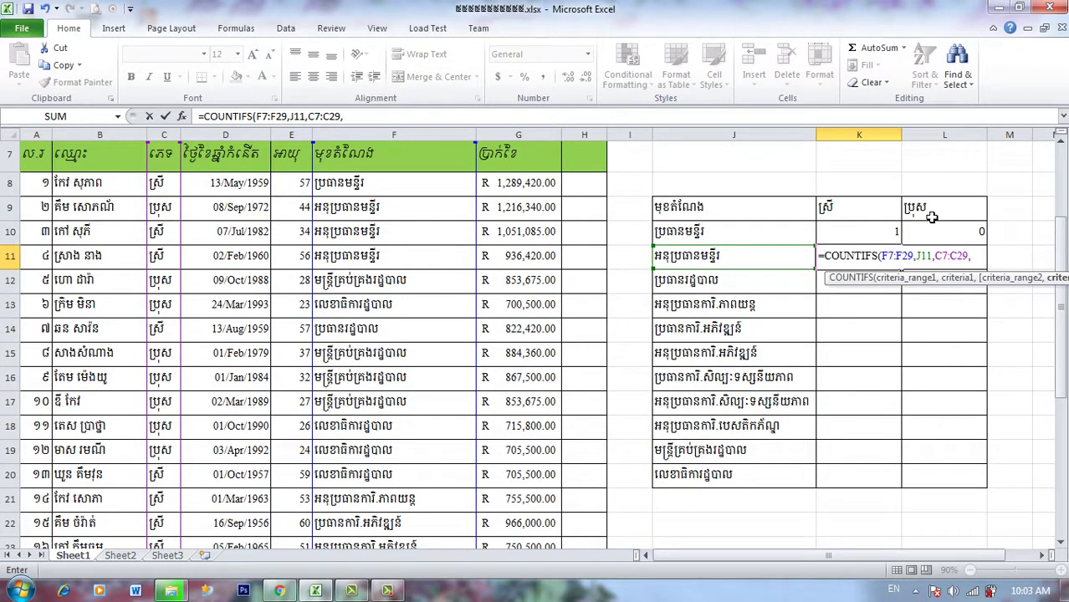
{"action": "left_click", "coordinate": [846, 209]}
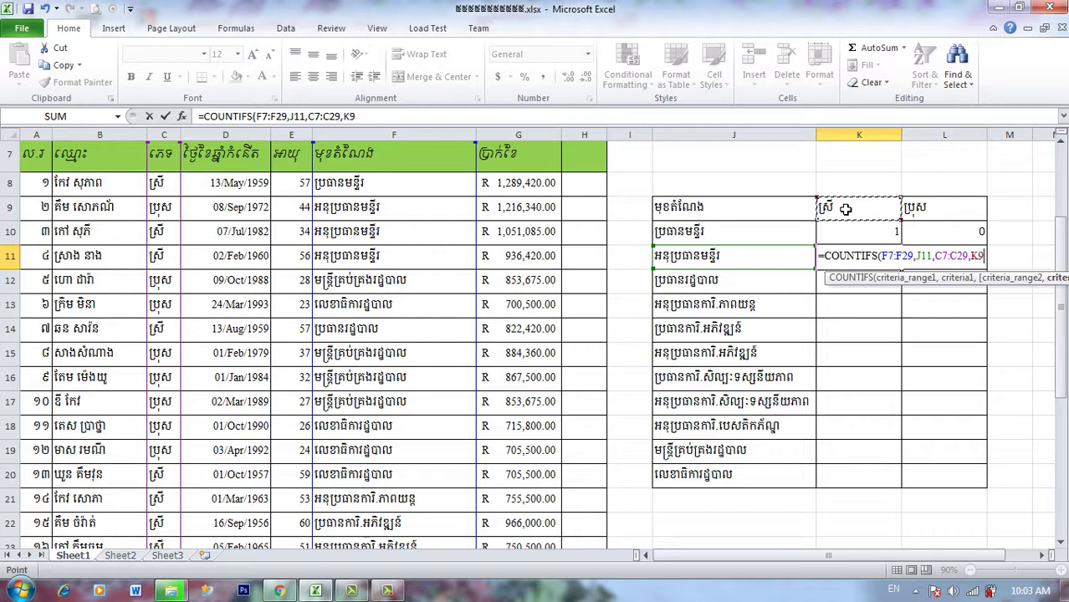
{"action": "key", "text": "Return"}
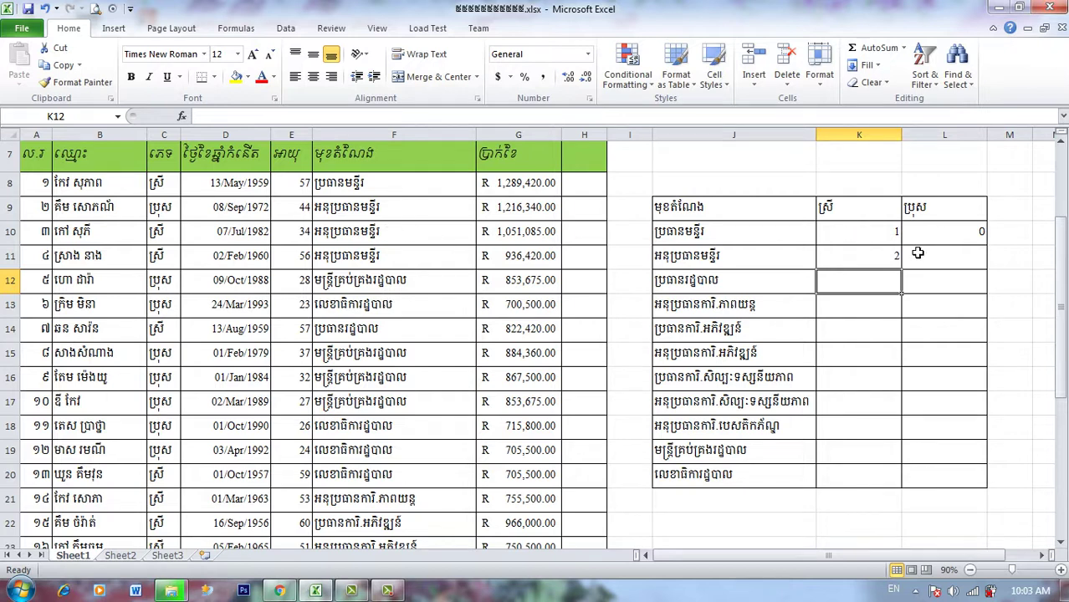
- Start a COUNTIFS in L11 using position range F7:F29 with criterion J11
{"action": "left_click", "coordinate": [951, 268]}
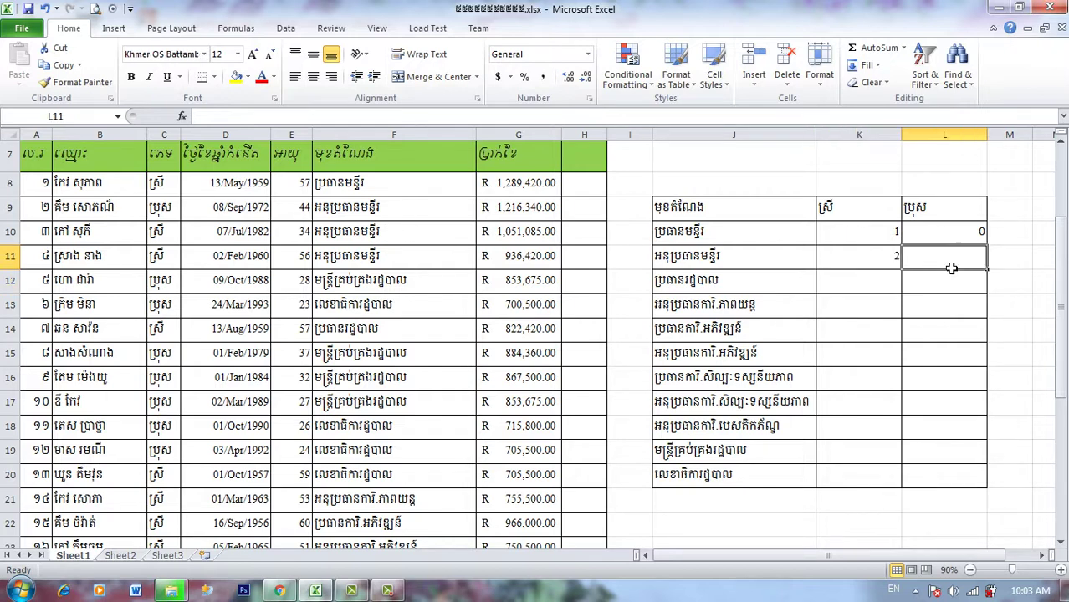
{"action": "type", "text": "=con"}
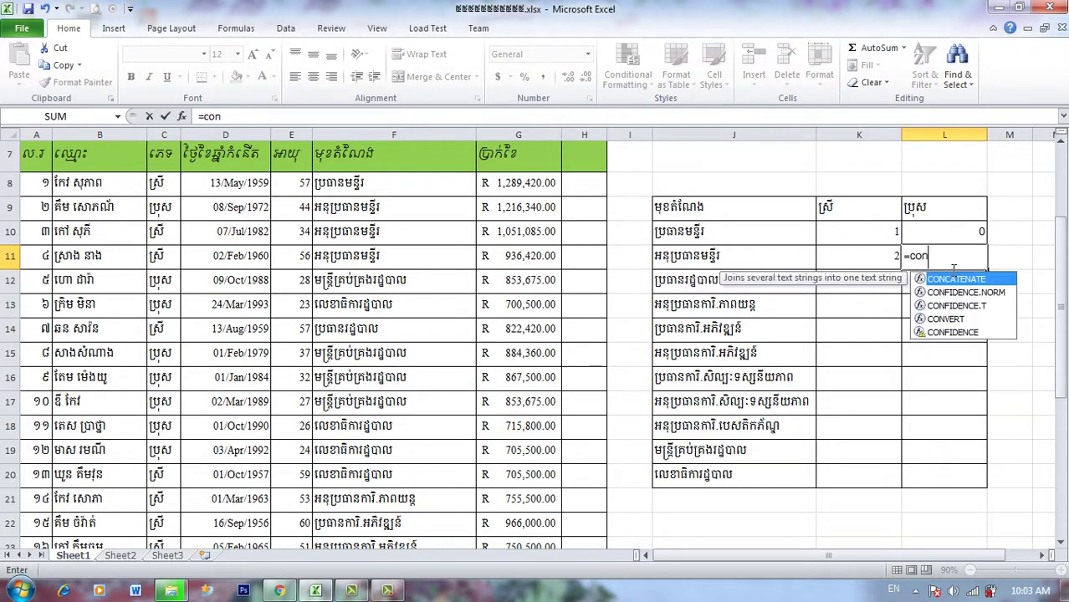
{"action": "key", "text": "BackSpace"}
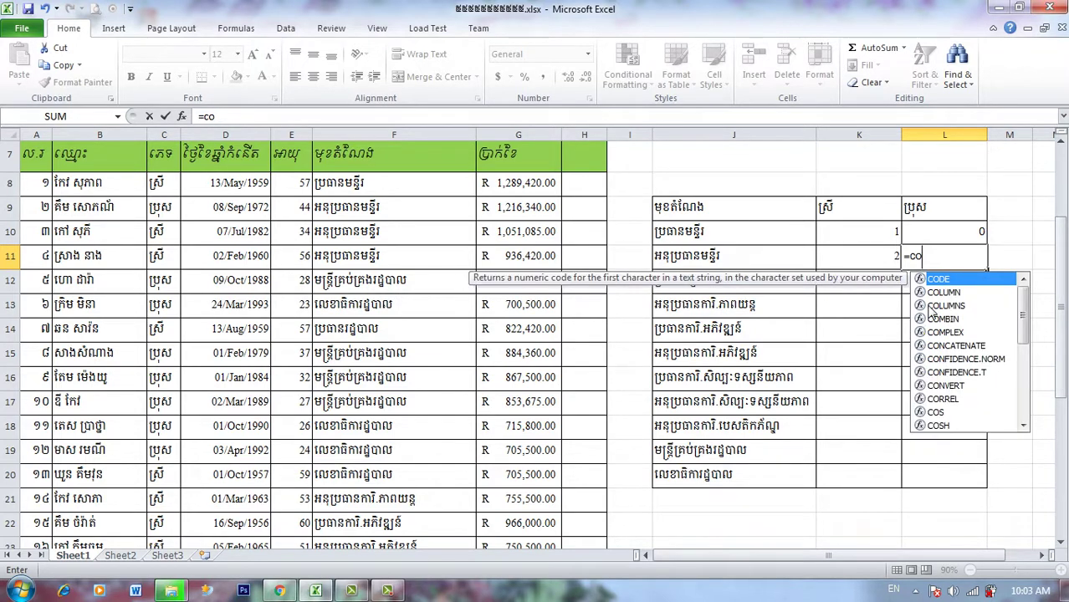
{"action": "type", "text": "u"}
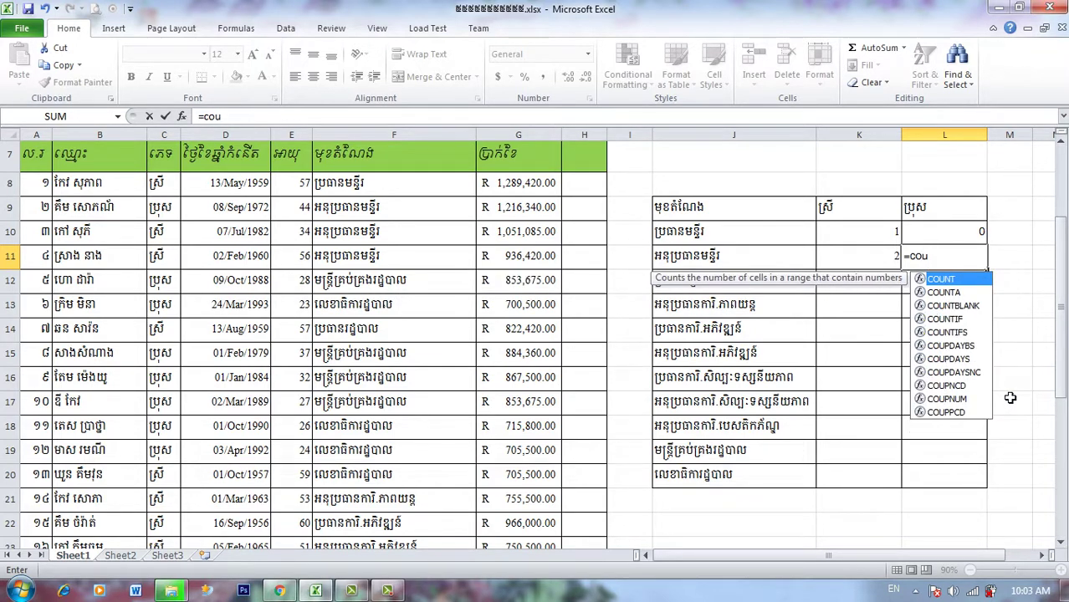
{"action": "type", "text": "n"}
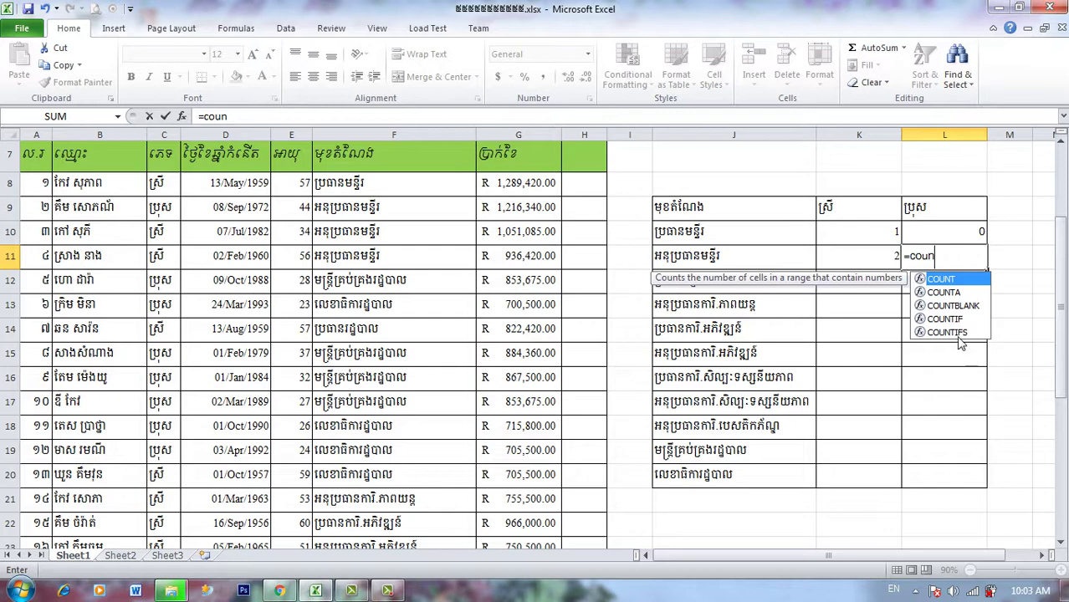
{"action": "double_click", "coordinate": [962, 333]}
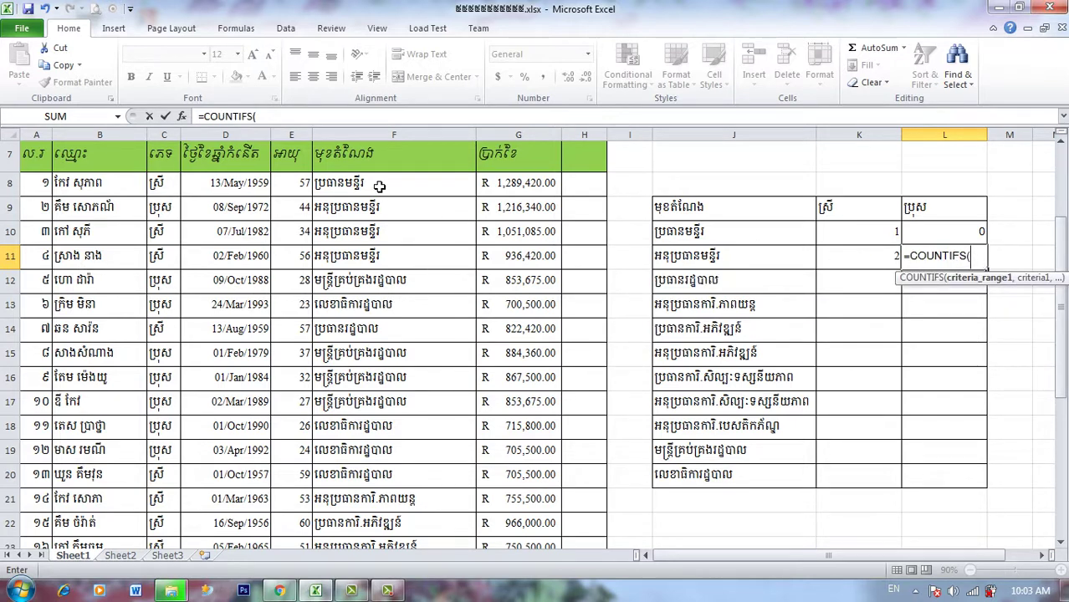
{"action": "mouse_move", "coordinate": [360, 163]}
{"action": "left_mouse_down"}
{"action": "mouse_move", "coordinate": [385, 339]}
{"action": "mouse_move", "coordinate": [389, 545]}
{"action": "mouse_move", "coordinate": [385, 529]}
{"action": "left_mouse_up"}
{"action": "type", "text": ","}
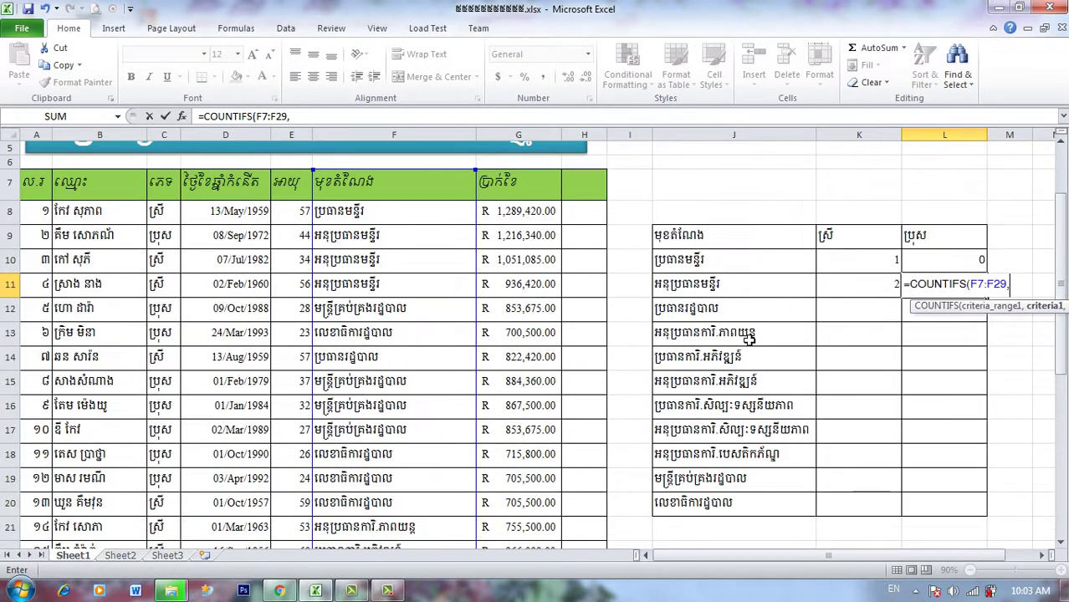
{"action": "left_click", "coordinate": [710, 286]}
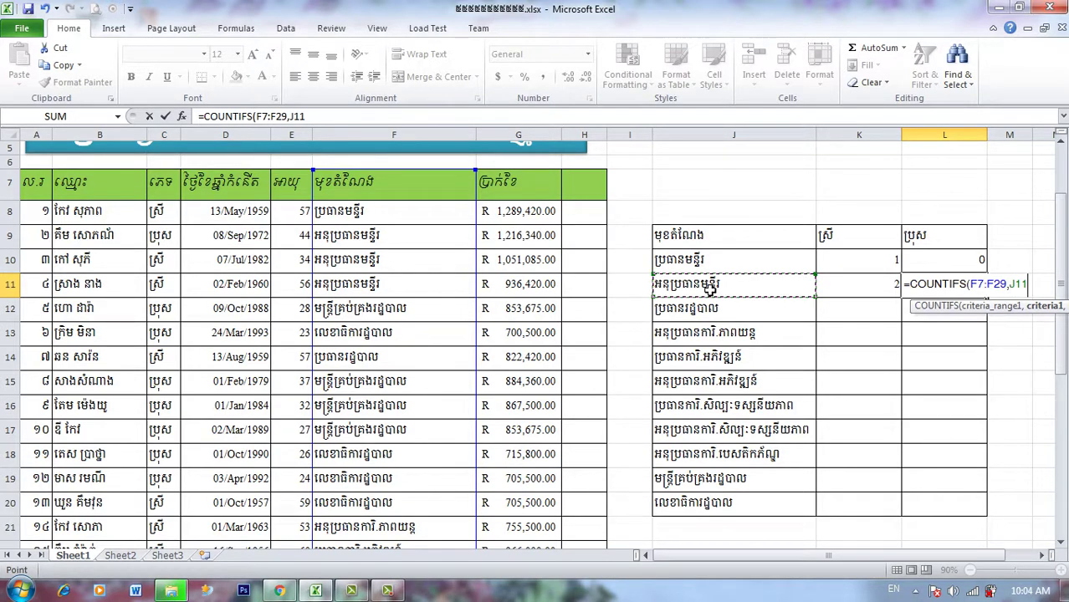
{"action": "type", "text": ","}
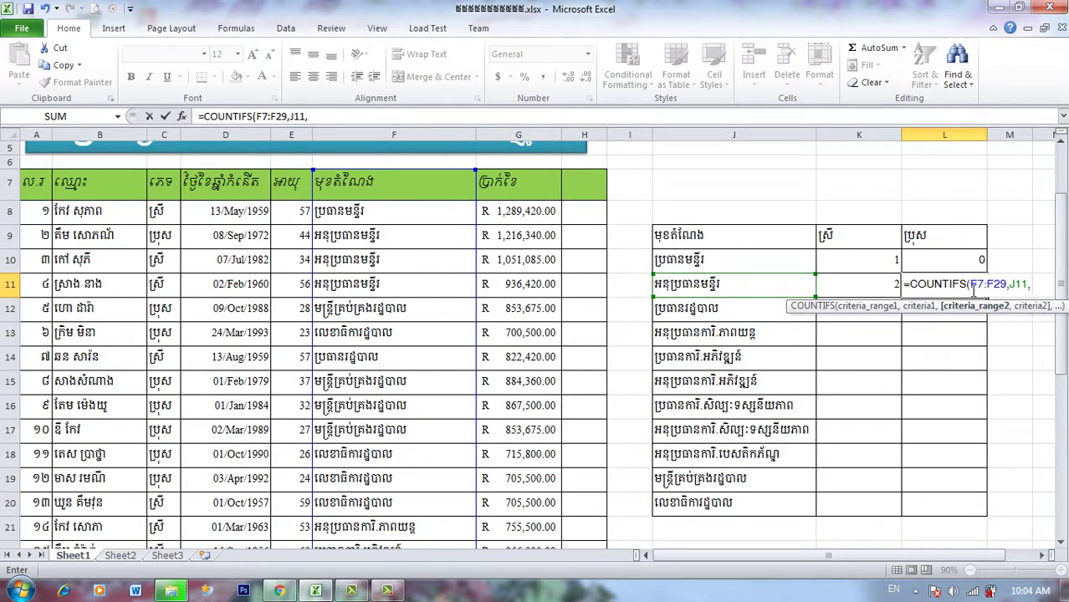
- Add gender range C7:C29 with criterion L9 and enter the formula, returning 1
{"action": "left_click_drag", "start_coordinate": [174, 192], "coordinate": [159, 496]}
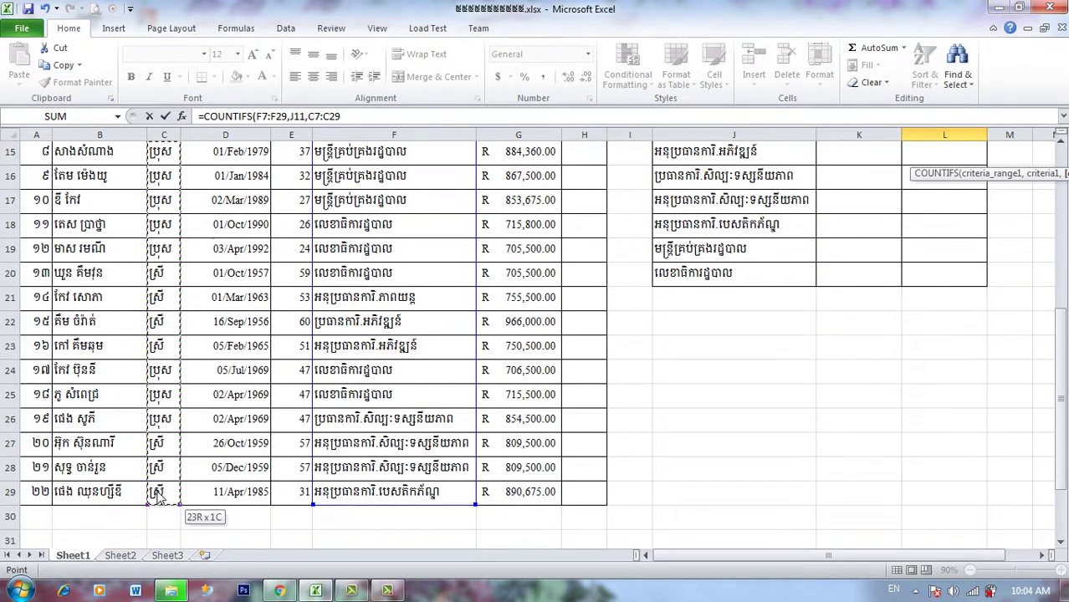
{"action": "type", "text": ","}
{"action": "scroll", "coordinate": [733, 386], "scroll_direction": "up", "scroll_amount": 1}
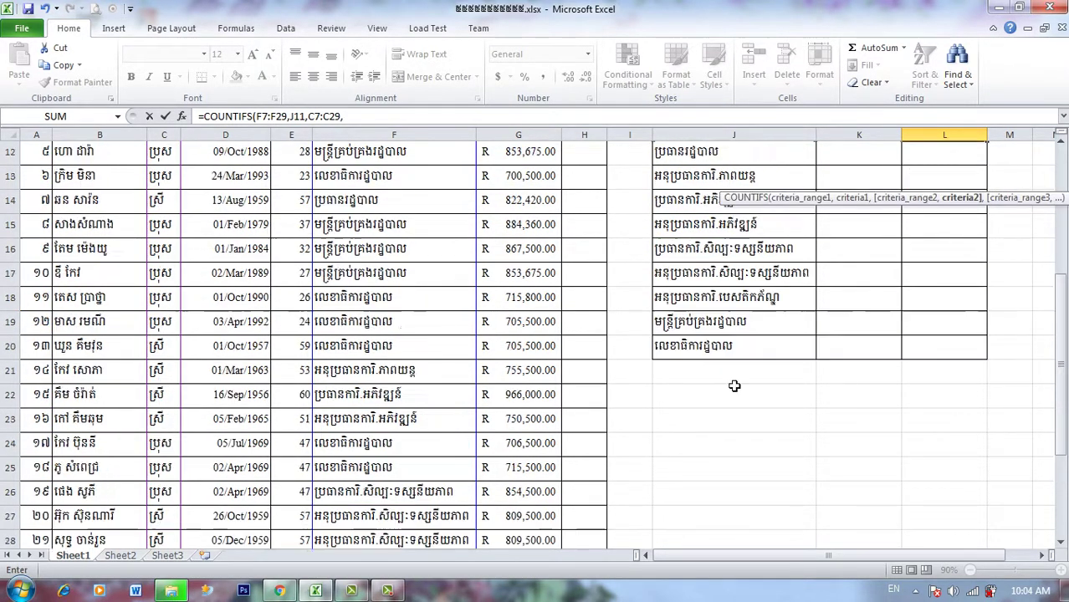
{"action": "scroll", "coordinate": [733, 386], "scroll_direction": "up", "scroll_amount": 2}
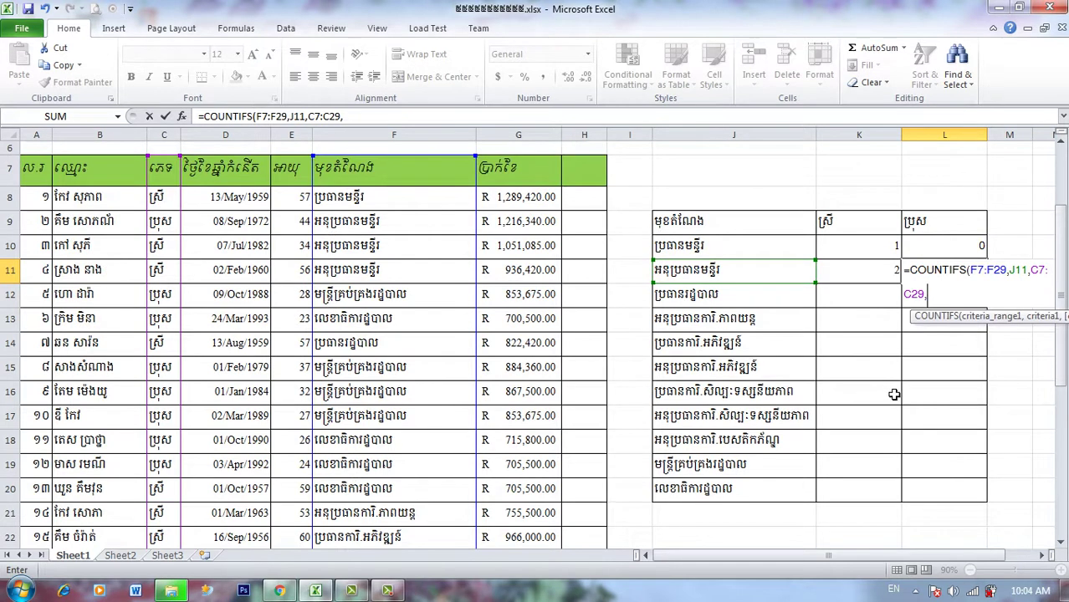
{"action": "left_click", "coordinate": [931, 229]}
{"action": "key", "text": "Return"}
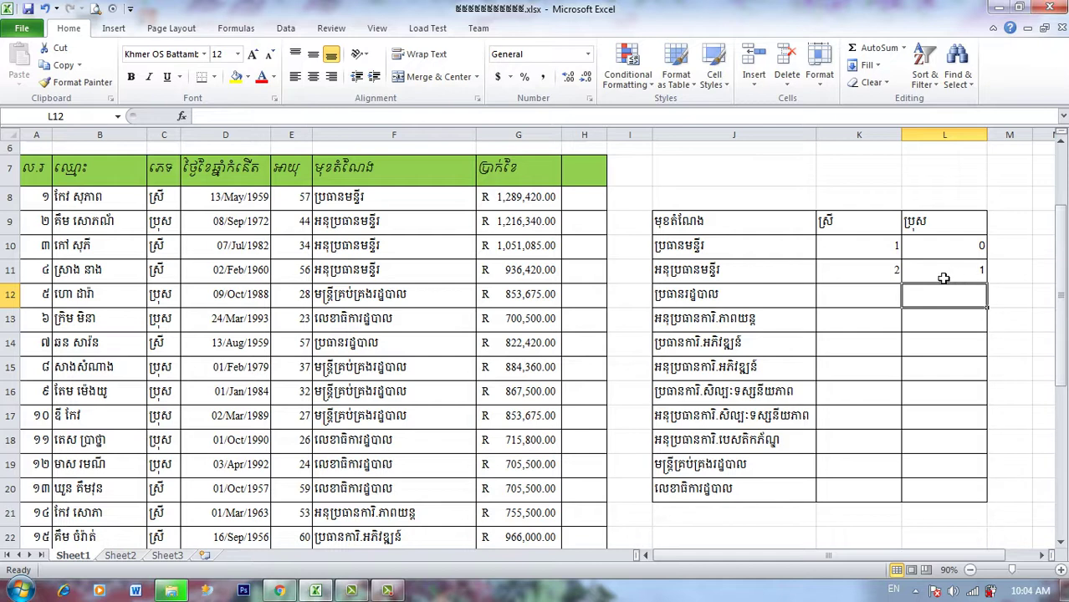
{"action": "left_click", "coordinate": [874, 276]}
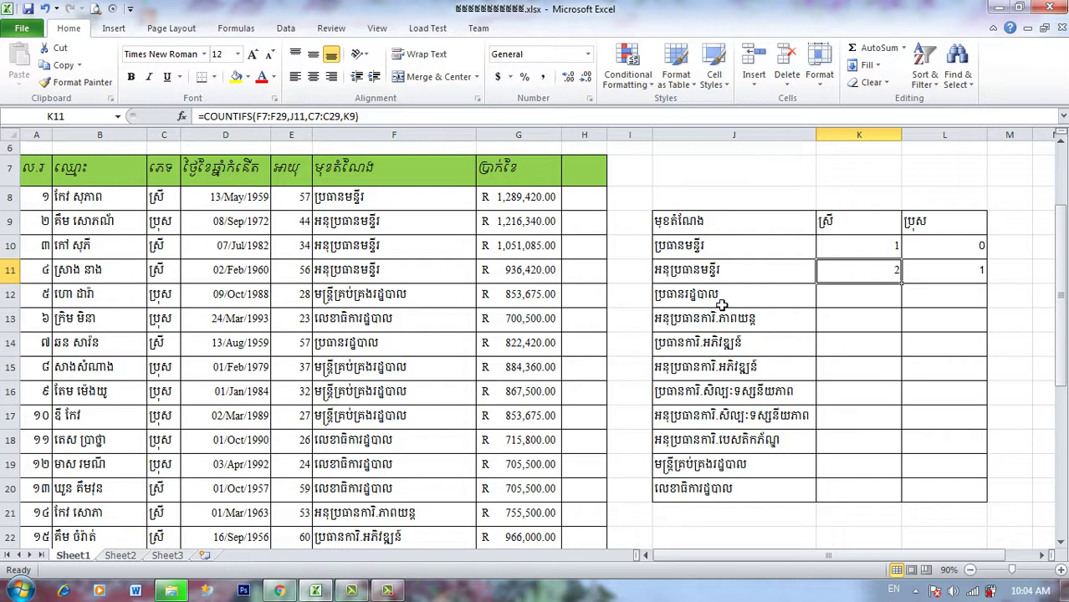
- Start a COUNTIFS in K12 over position range F7:F29, first using K9 as the criterion
{"action": "left_click", "coordinate": [842, 305]}
{"action": "type", "text": "="}
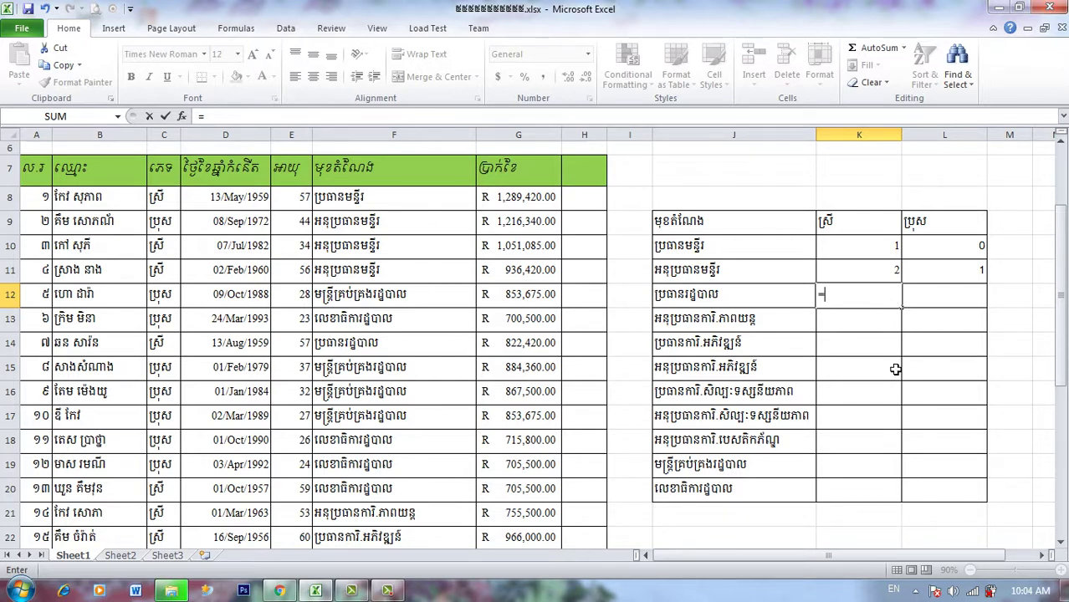
{"action": "type", "text": "coun"}
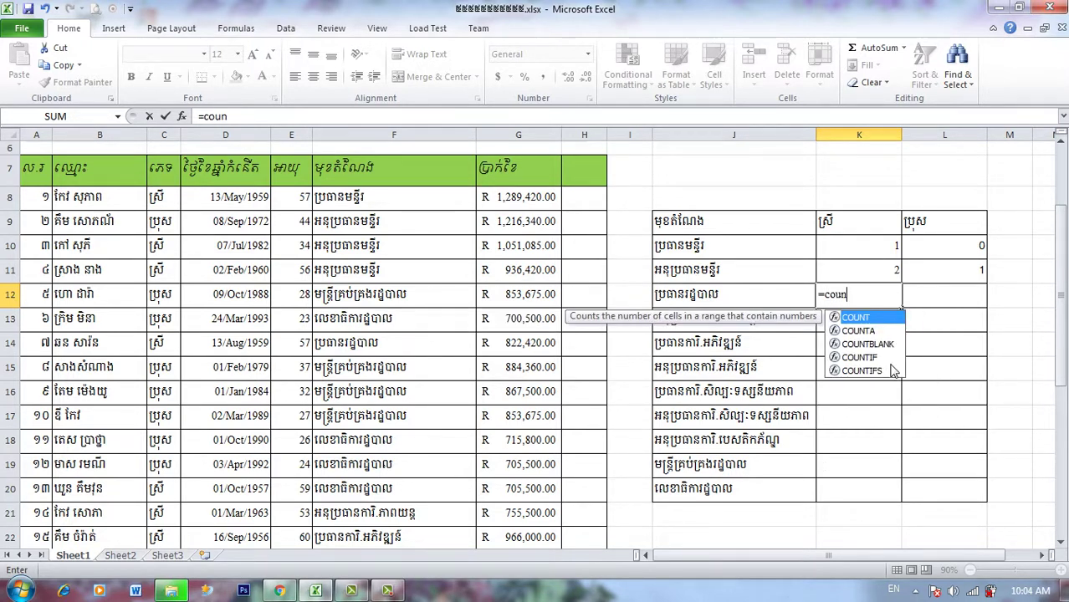
{"action": "double_click", "coordinate": [861, 370]}
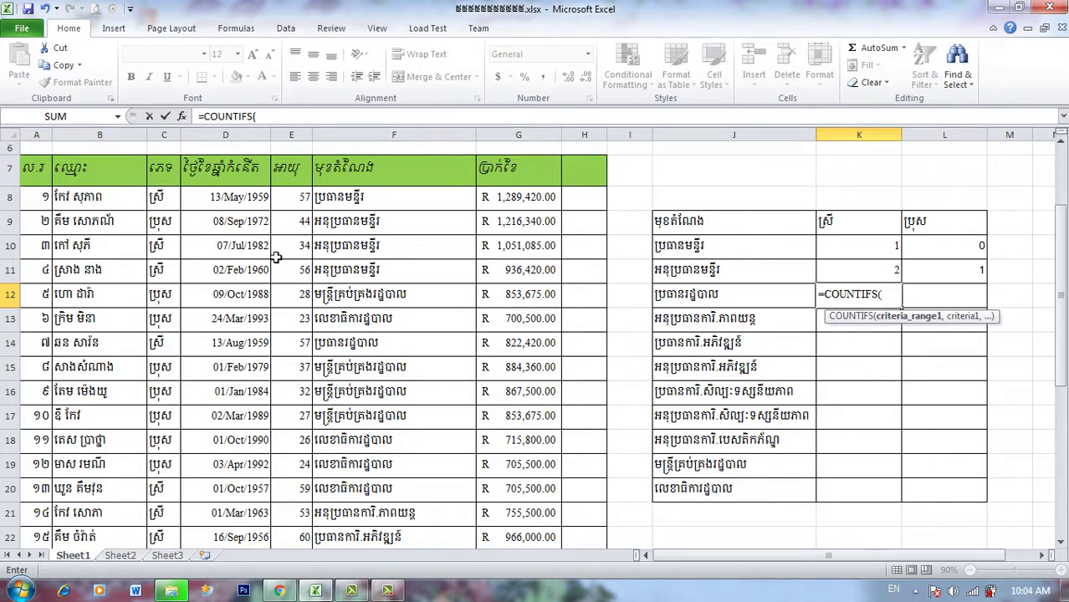
{"action": "left_click_drag", "start_coordinate": [331, 170], "coordinate": [387, 518]}
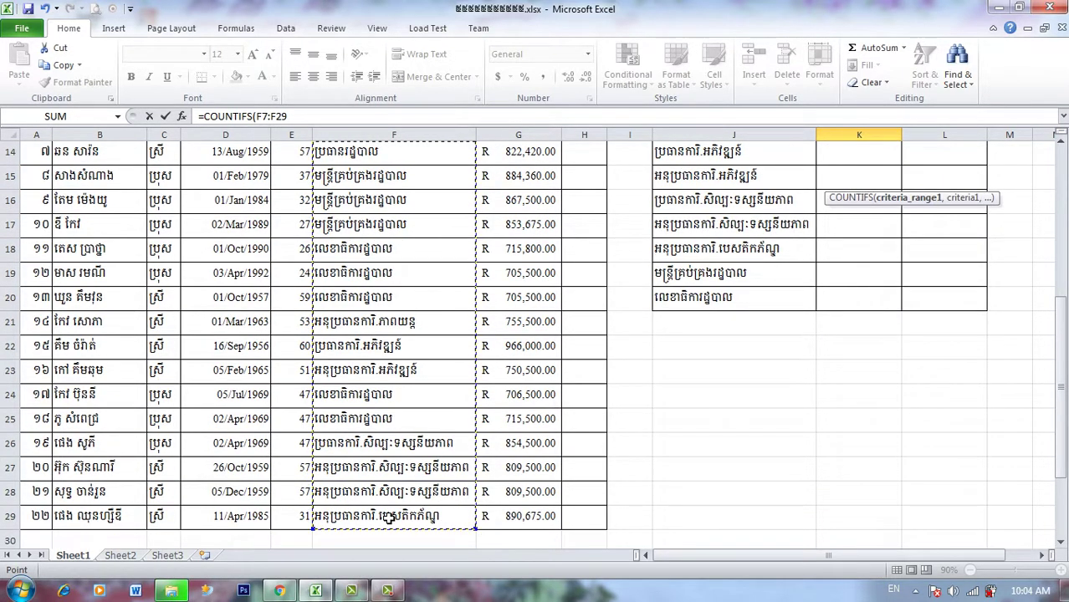
{"action": "type", "text": ","}
{"action": "left_click", "coordinate": [865, 292]}
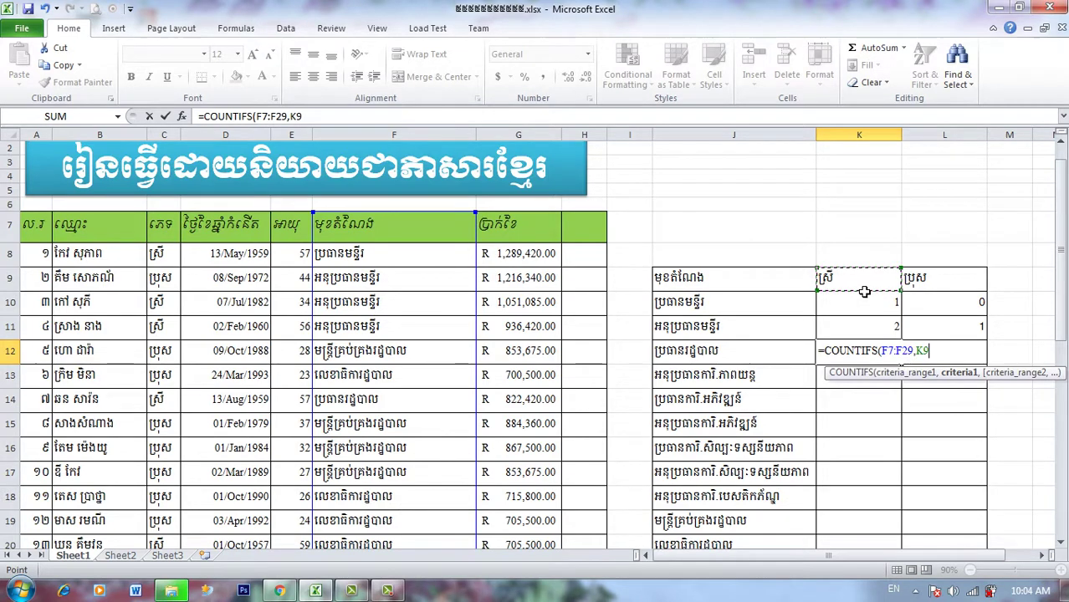
{"action": "type", "text": ","}
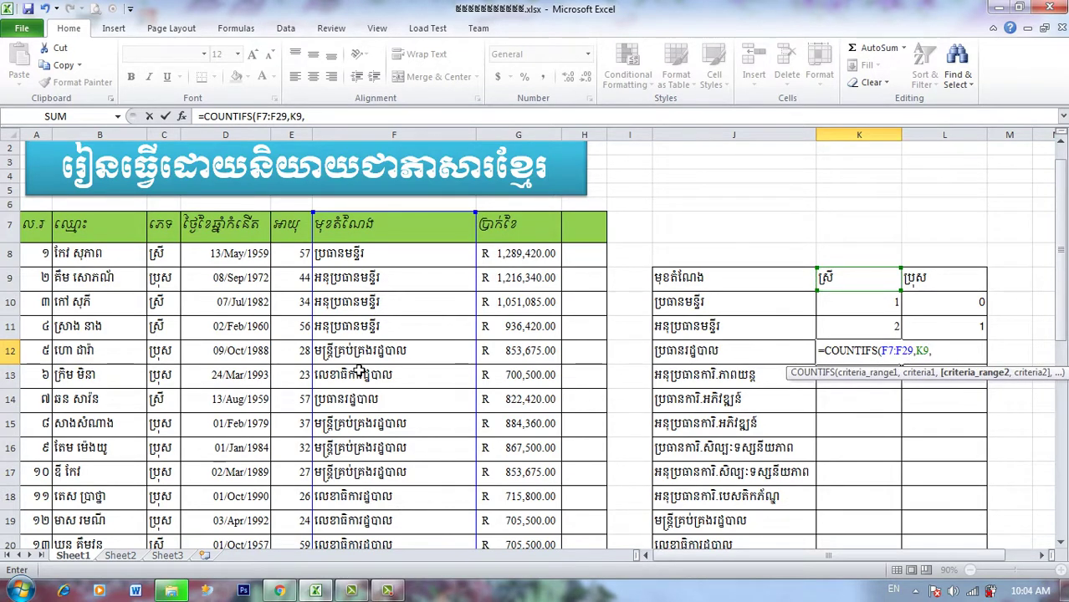
- Add gender range C7:C29 with K9, replace the first criterion with J12, and enter it, returning 1
{"action": "left_click_drag", "start_coordinate": [161, 226], "coordinate": [172, 493]}
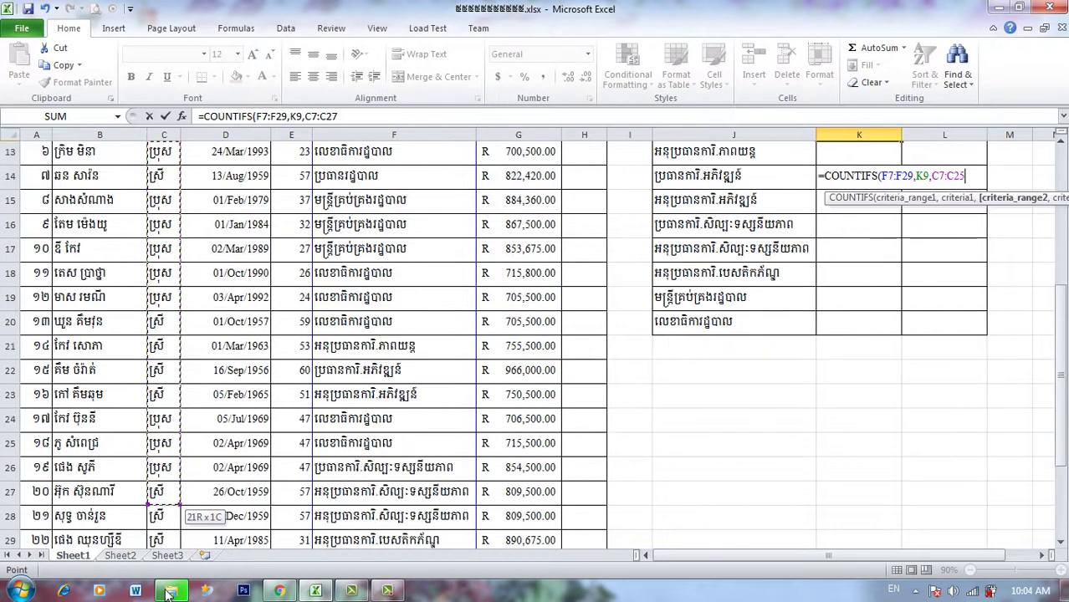
{"action": "type", "text": ","}
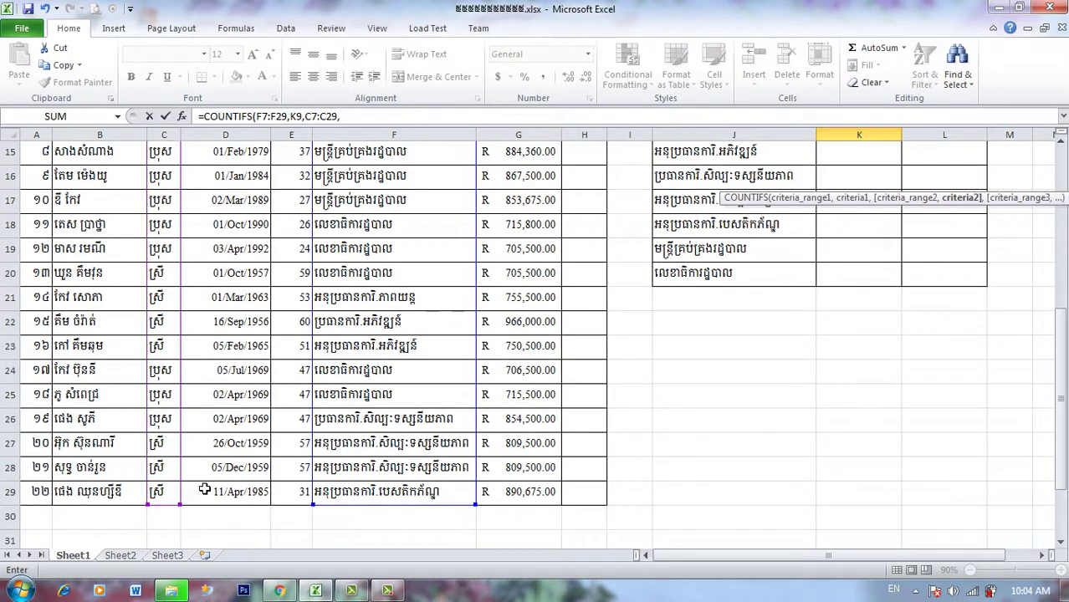
{"action": "scroll", "coordinate": [830, 316], "scroll_direction": "up", "scroll_amount": 5}
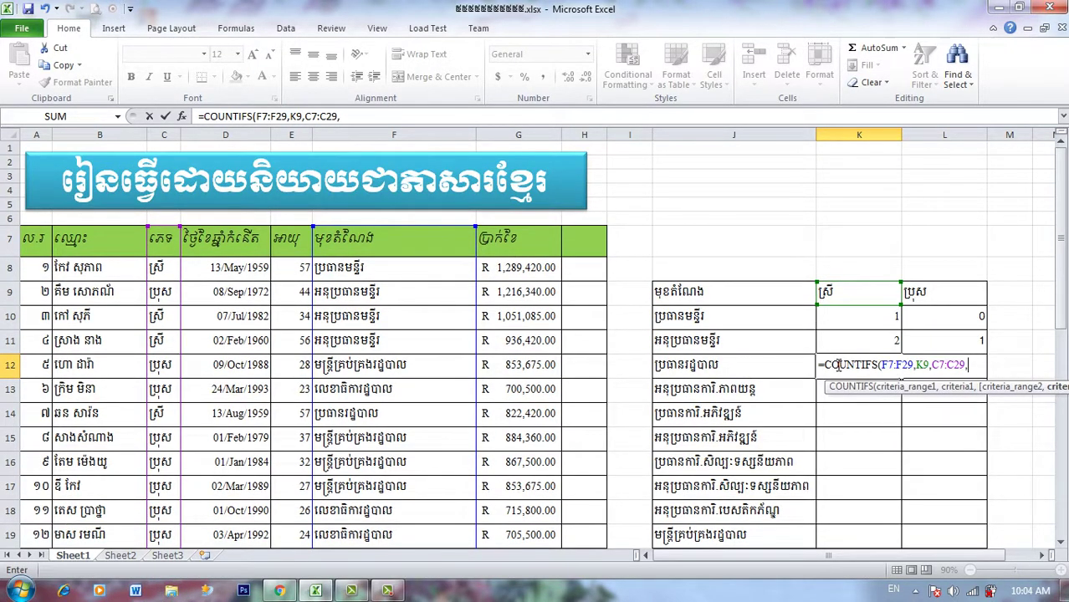
{"action": "left_click", "coordinate": [865, 297]}
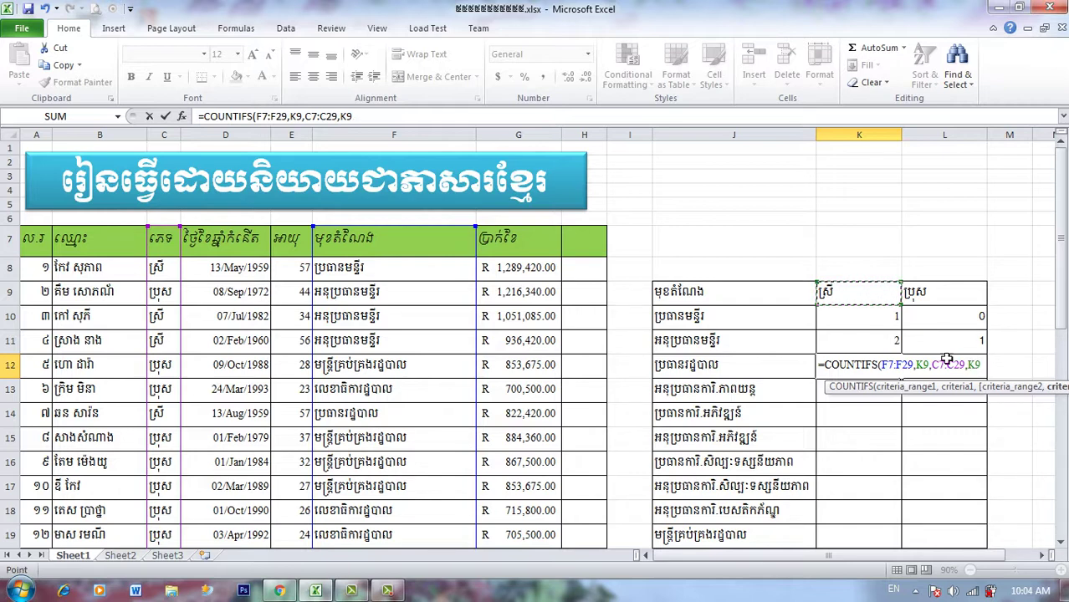
{"action": "left_click_drag", "start_coordinate": [930, 366], "coordinate": [916, 367]}
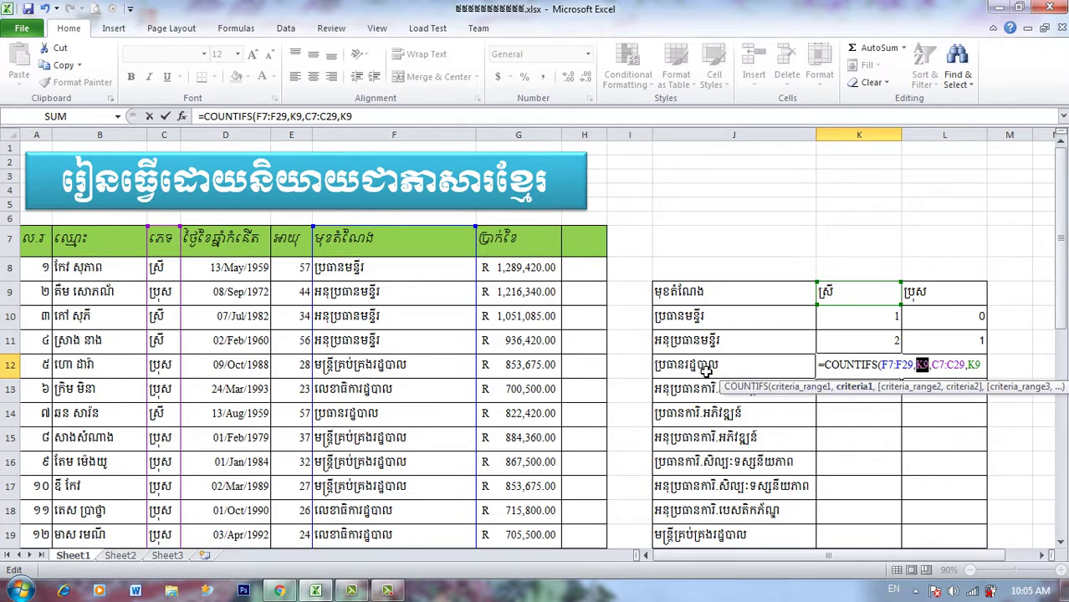
{"action": "left_click", "coordinate": [703, 376]}
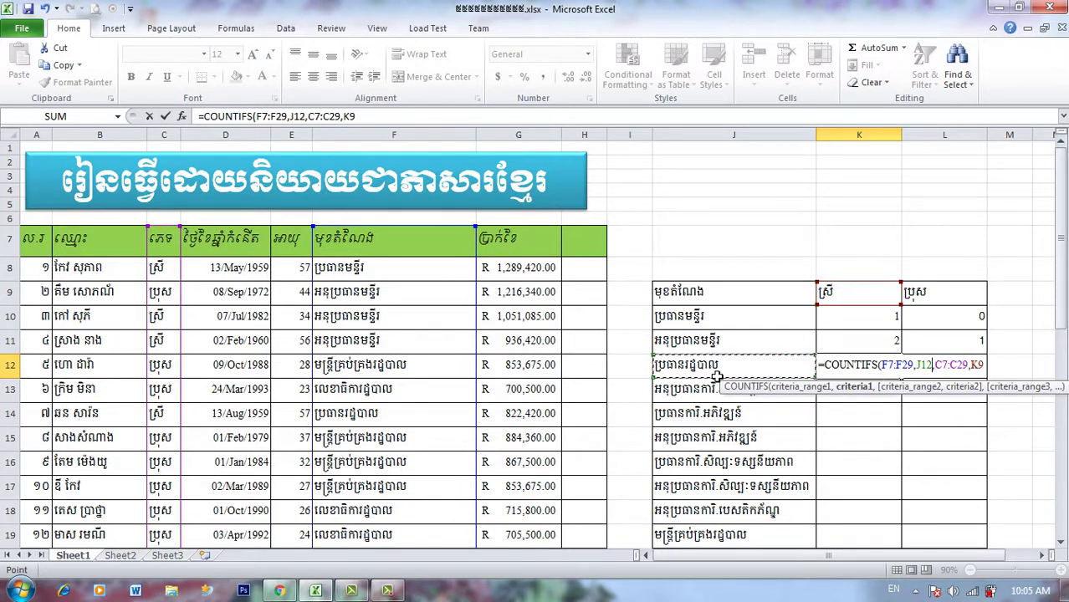
{"action": "key", "text": "Return"}
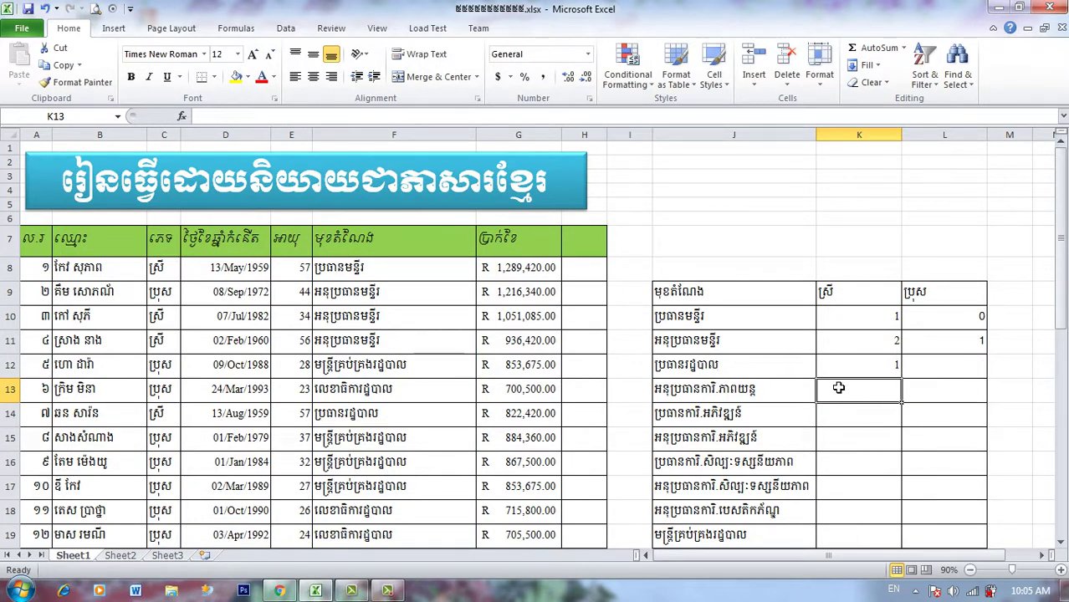
- Start a COUNTIFS in L12 using position range F7:F29 with criterion J12
{"action": "left_click", "coordinate": [930, 373]}
{"action": "type", "text": "=c"}
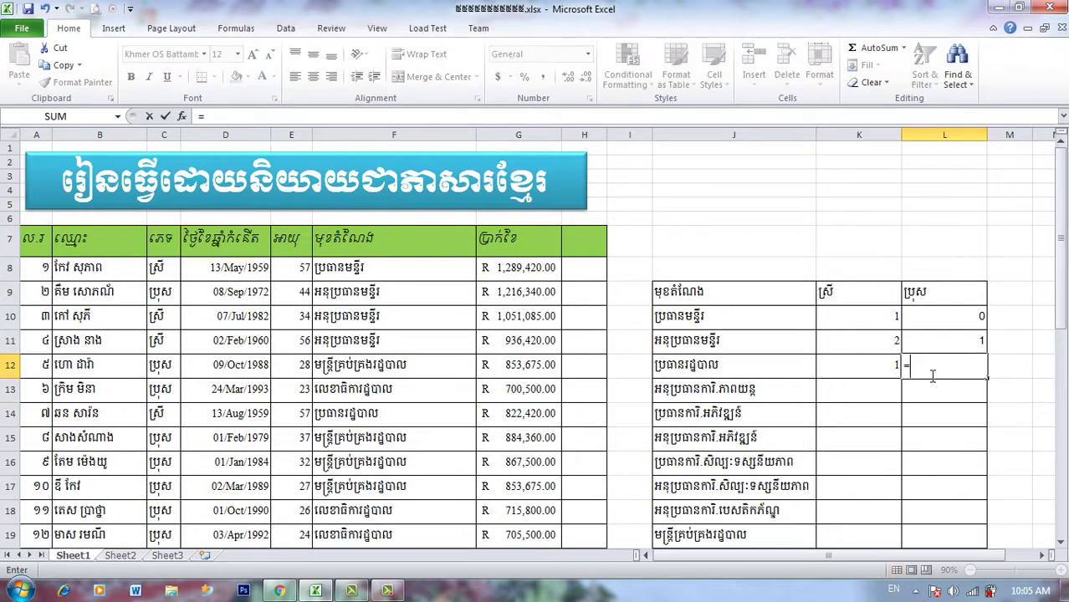
{"action": "type", "text": "o"}
{"action": "key", "text": "BackSpace"}
{"action": "type", "text": "cou"}
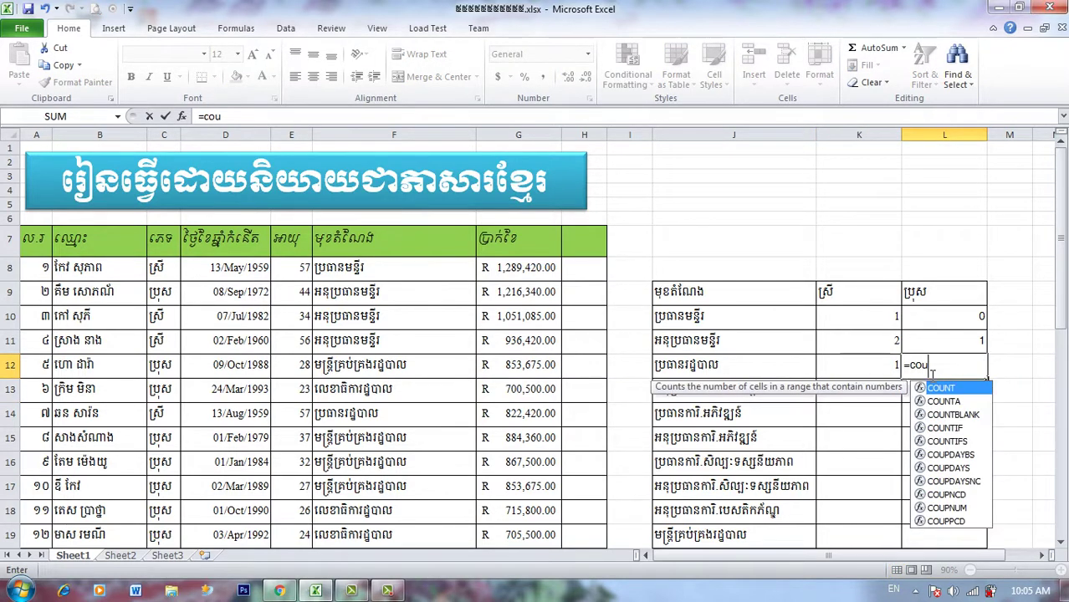
{"action": "type", "text": "n"}
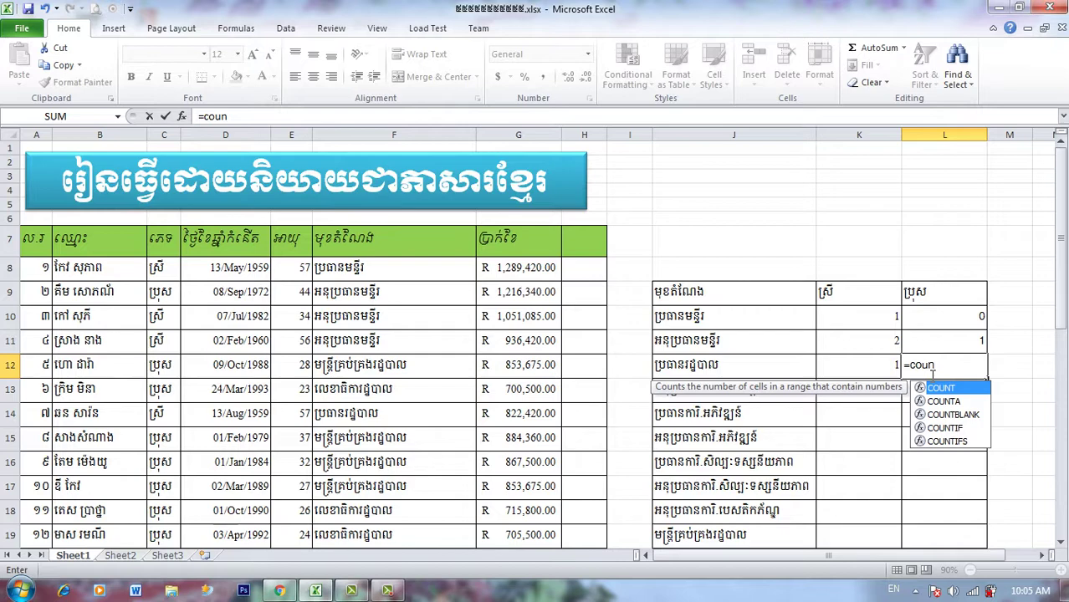
{"action": "double_click", "coordinate": [946, 443]}
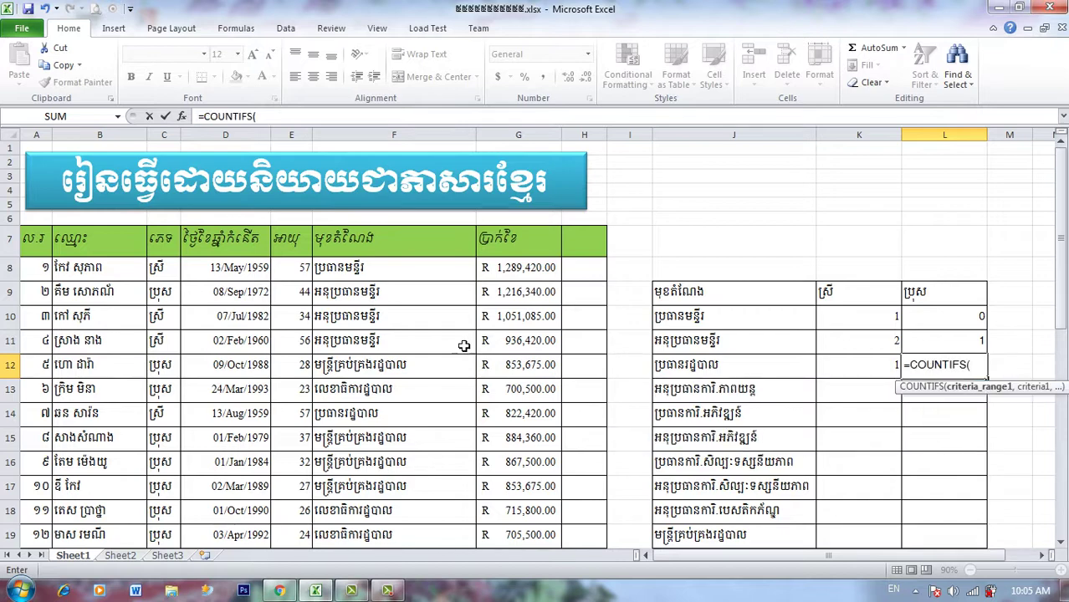
{"action": "mouse_move", "coordinate": [341, 242]}
{"action": "left_mouse_down"}
{"action": "mouse_move", "coordinate": [335, 487]}
{"action": "mouse_move", "coordinate": [378, 497]}
{"action": "left_mouse_up"}
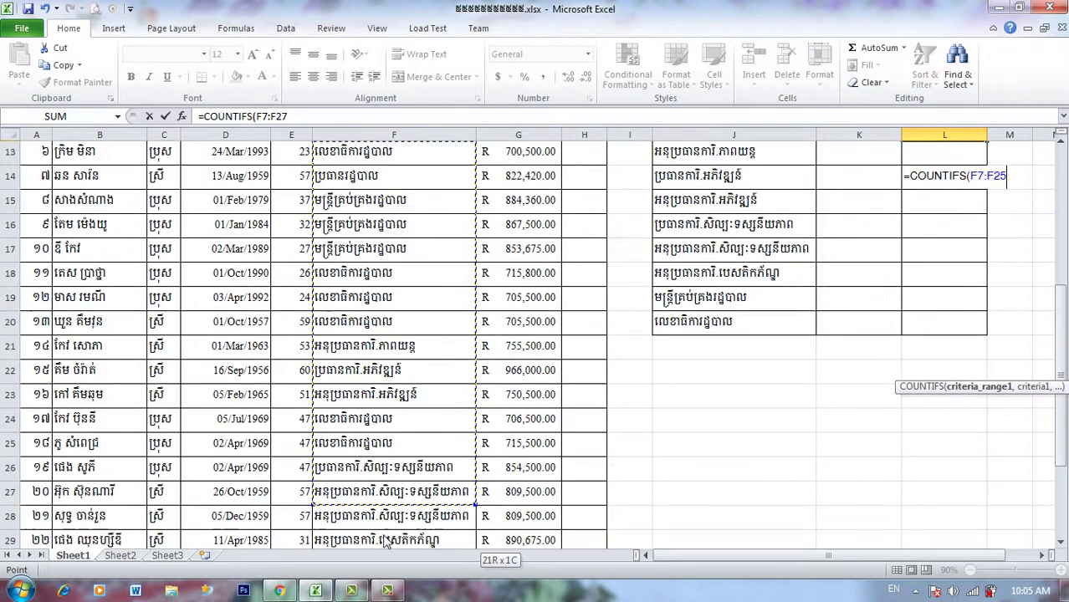
{"action": "type", "text": ","}
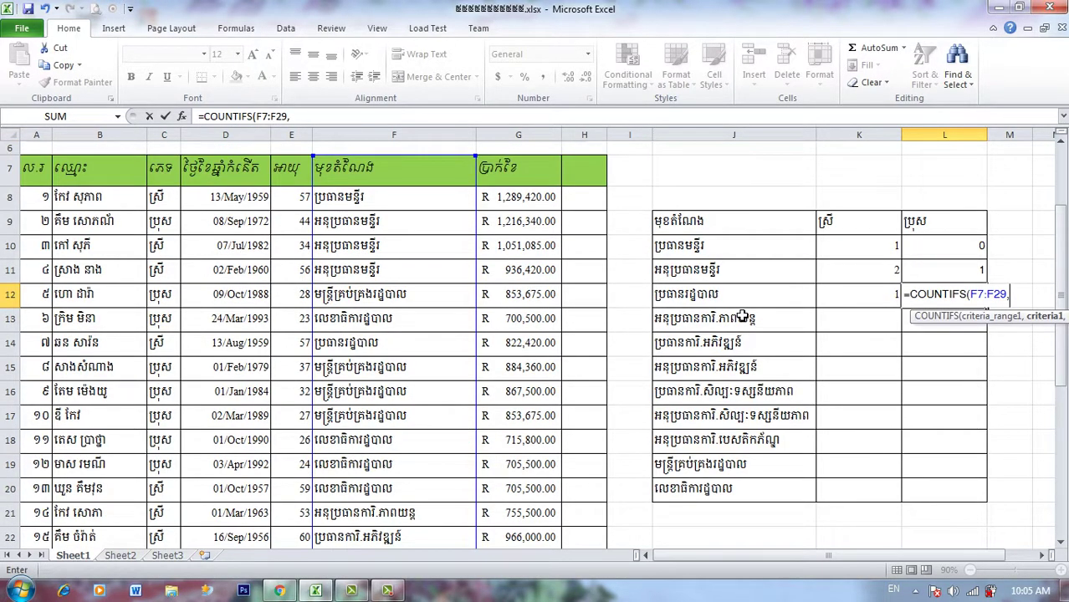
{"action": "left_click", "coordinate": [744, 305]}
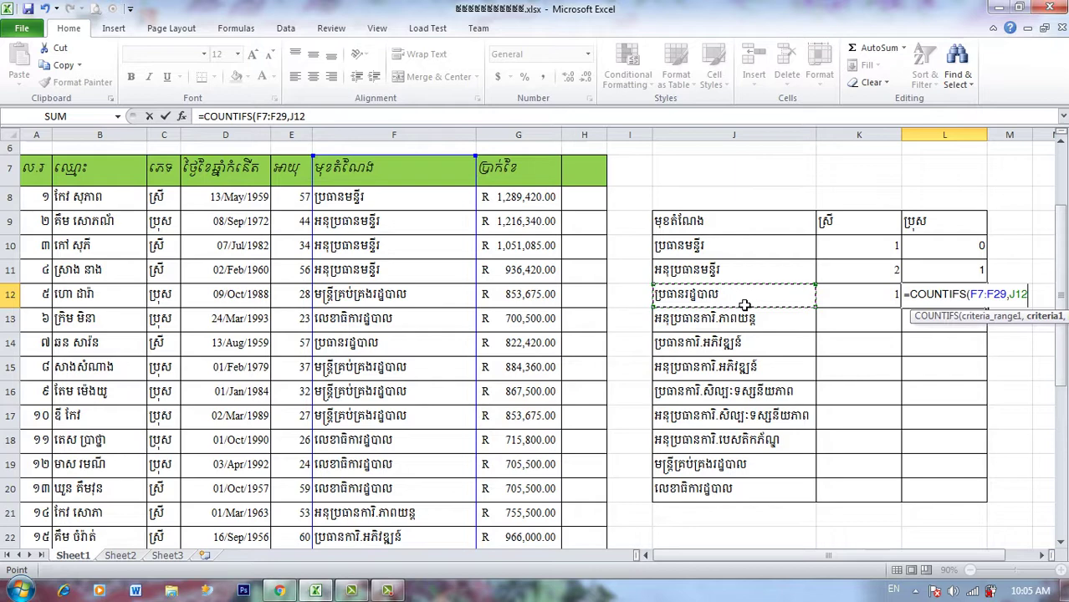
{"action": "type", "text": ","}
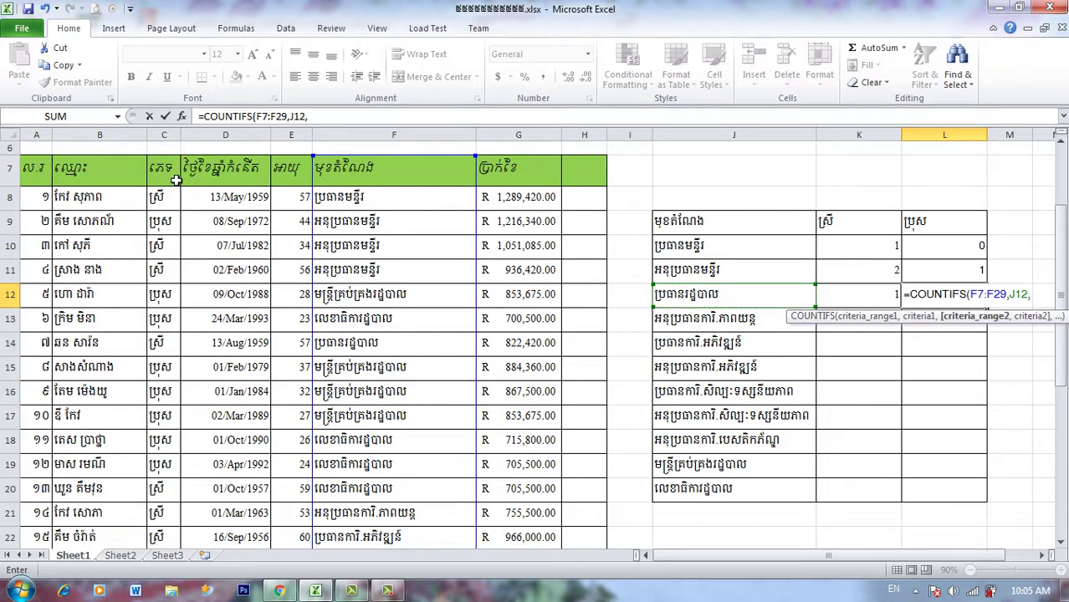
- Add gender range C7:C29 with criterion L9 and enter the formula, returning 0
{"action": "mouse_move", "coordinate": [168, 172]}
{"action": "left_mouse_down"}
{"action": "mouse_move", "coordinate": [194, 555]}
{"action": "mouse_move", "coordinate": [163, 502]}
{"action": "left_mouse_up"}
{"action": "type", "text": ","}
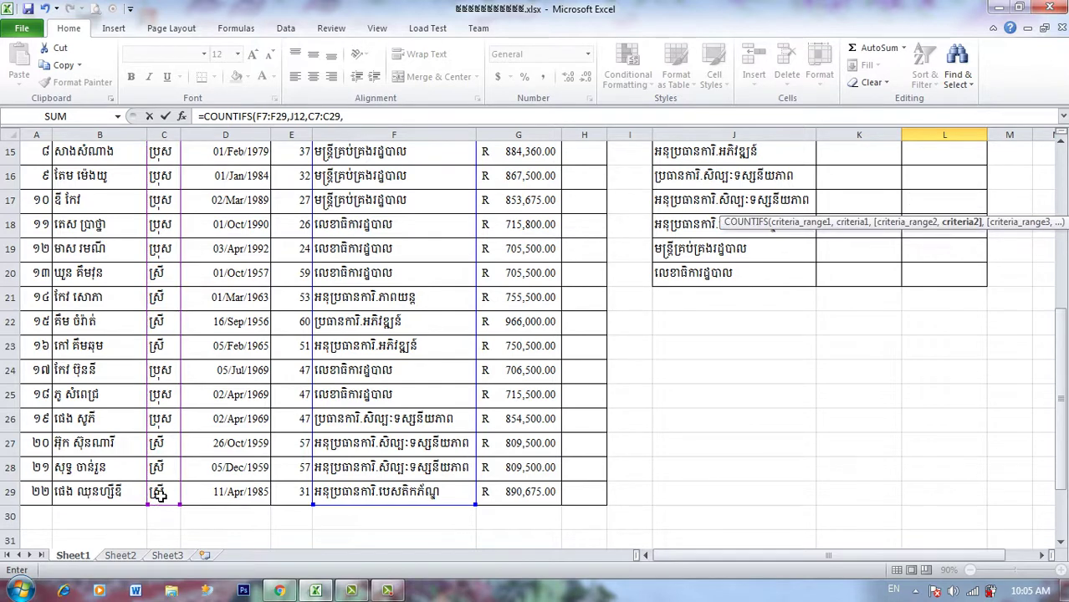
{"action": "scroll", "coordinate": [413, 361], "scroll_direction": "up", "scroll_amount": 4}
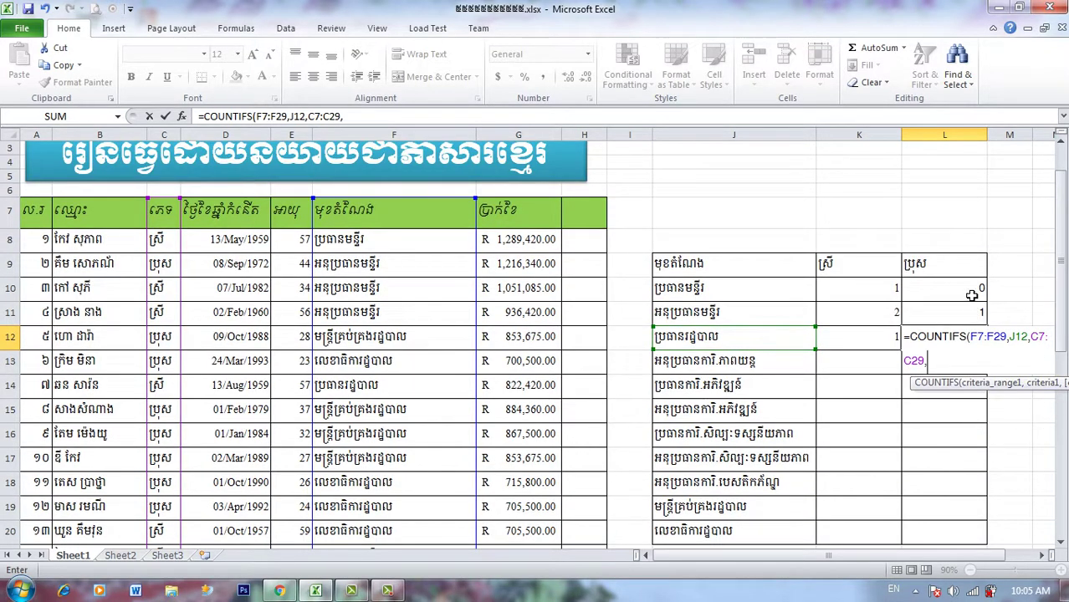
{"action": "left_click", "coordinate": [957, 274]}
{"action": "key", "text": "Return"}
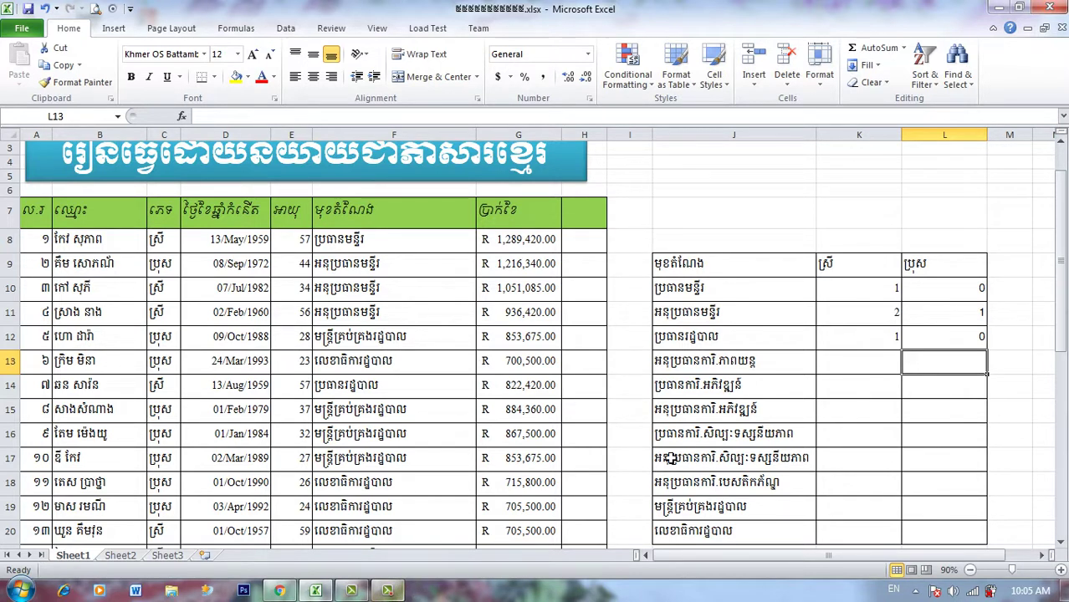
{"action": "left_click", "coordinate": [387, 591]}
- Start a COUNTIFS in K13 using position range F7:F29 with criterion J13
{"action": "left_click", "coordinate": [845, 371]}
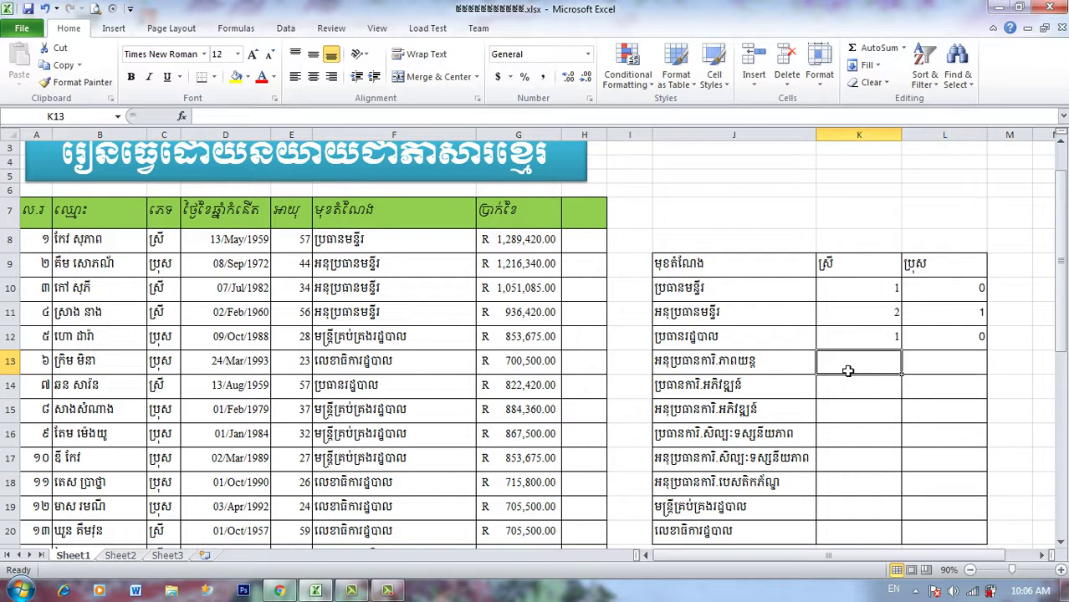
{"action": "left_click", "coordinate": [941, 370]}
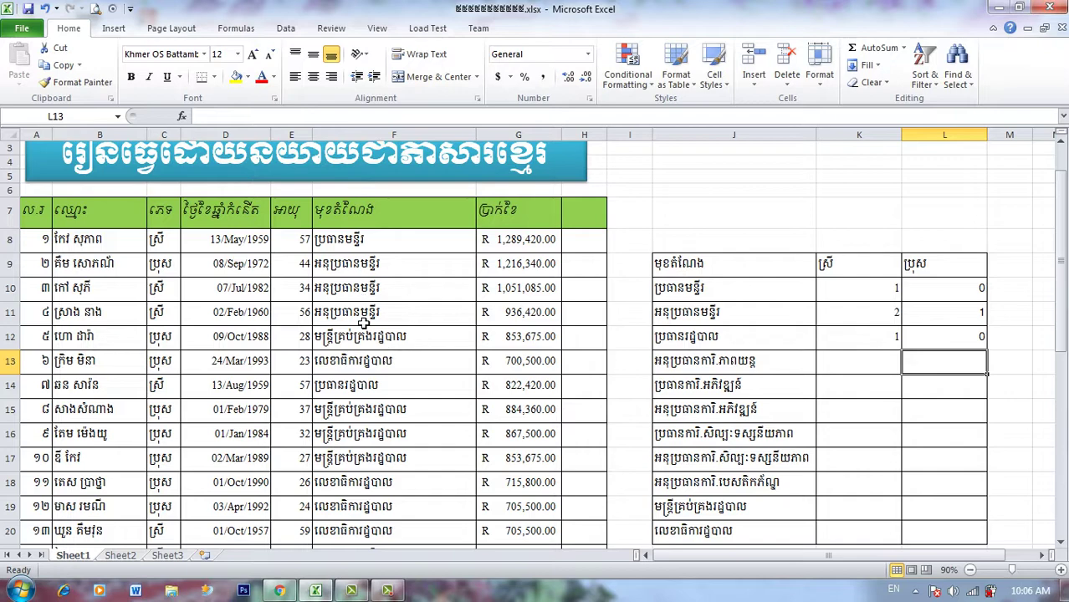
{"action": "left_click_drag", "start_coordinate": [372, 223], "coordinate": [412, 569]}
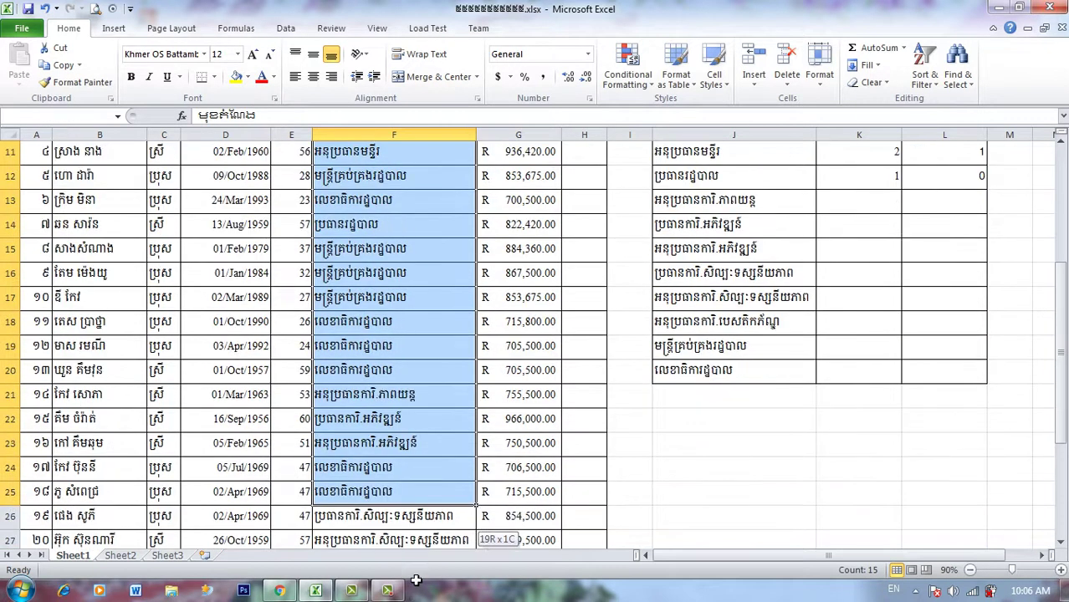
{"action": "scroll", "coordinate": [753, 427], "scroll_direction": "up", "scroll_amount": 5}
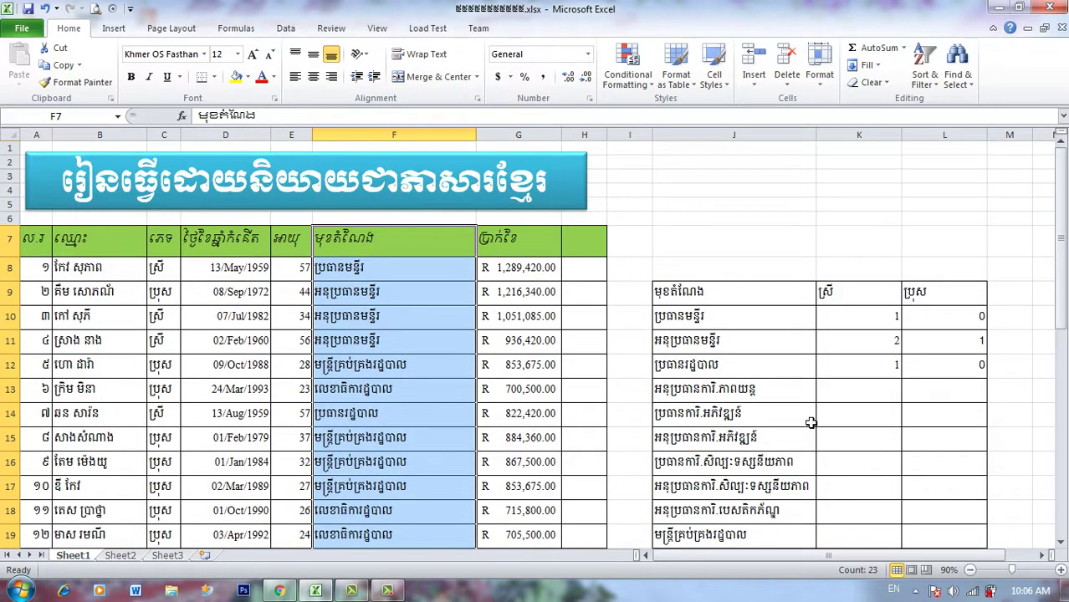
{"action": "left_click", "coordinate": [862, 393]}
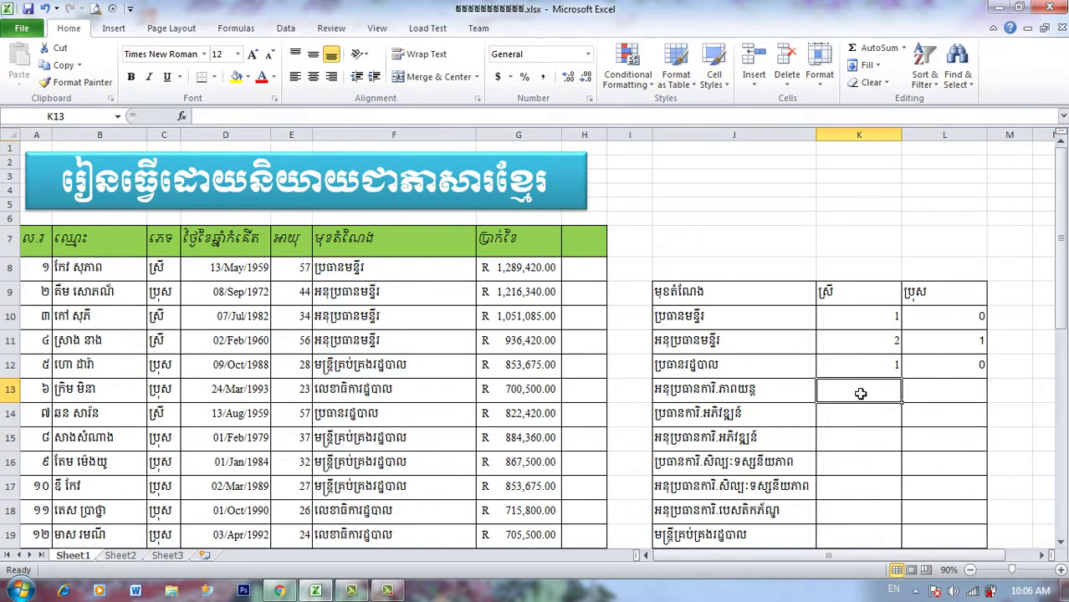
{"action": "type", "text": "=coun"}
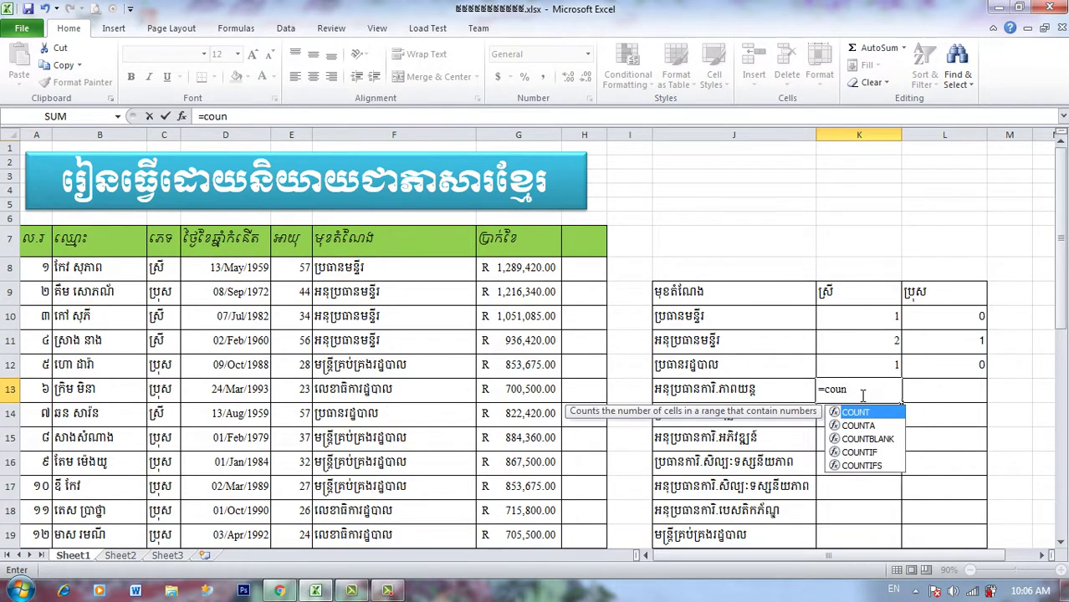
{"action": "double_click", "coordinate": [879, 465]}
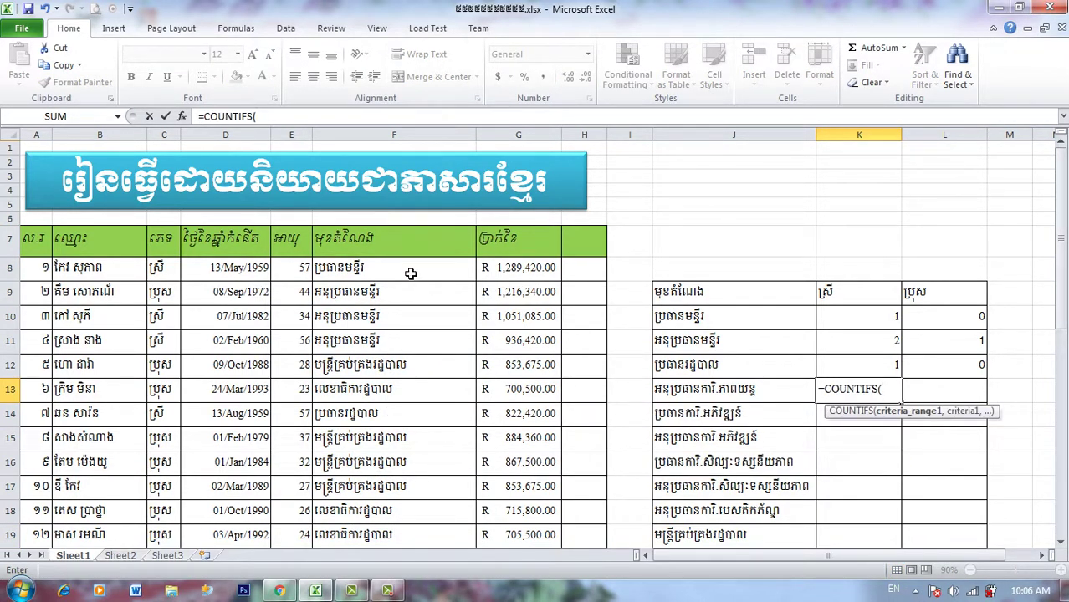
{"action": "left_click", "coordinate": [369, 255]}
{"action": "left_click_drag", "start_coordinate": [369, 255], "coordinate": [397, 503]}
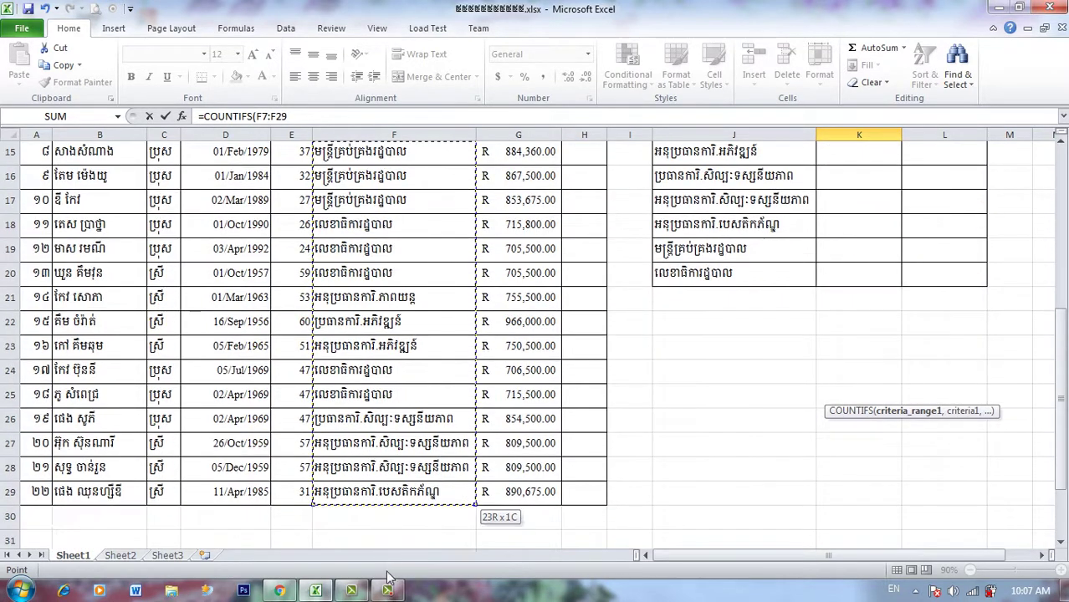
{"action": "type", "text": ","}
{"action": "scroll", "coordinate": [782, 368], "scroll_direction": "up", "scroll_amount": 4}
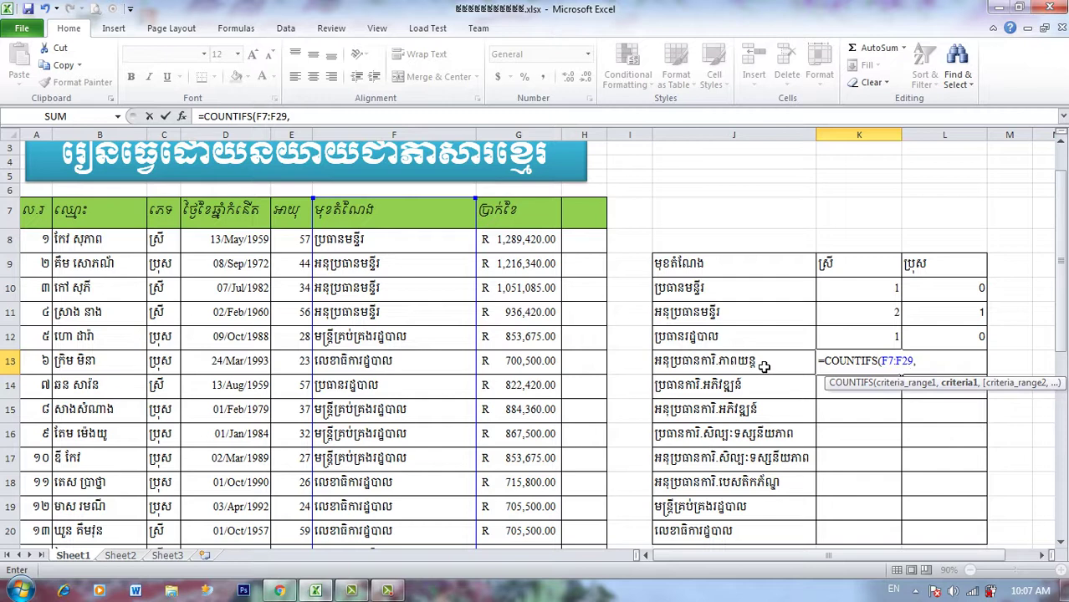
{"action": "left_click", "coordinate": [764, 365]}
{"action": "type", "text": ","}
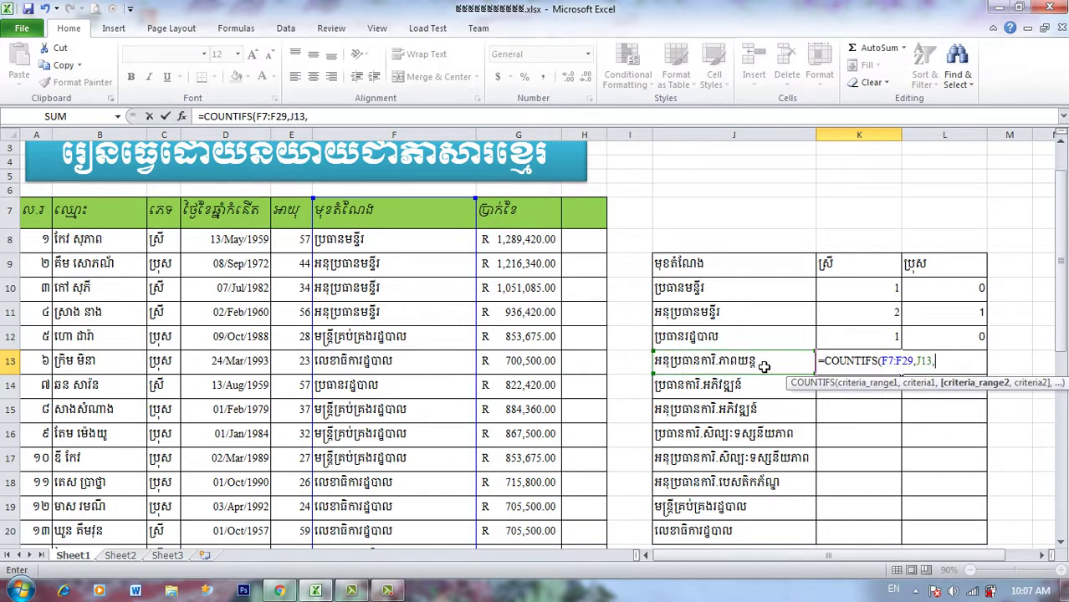
- Add gender range C7:C29 with criterion K9 and enter the formula, returning 1
{"action": "left_click", "coordinate": [173, 219]}
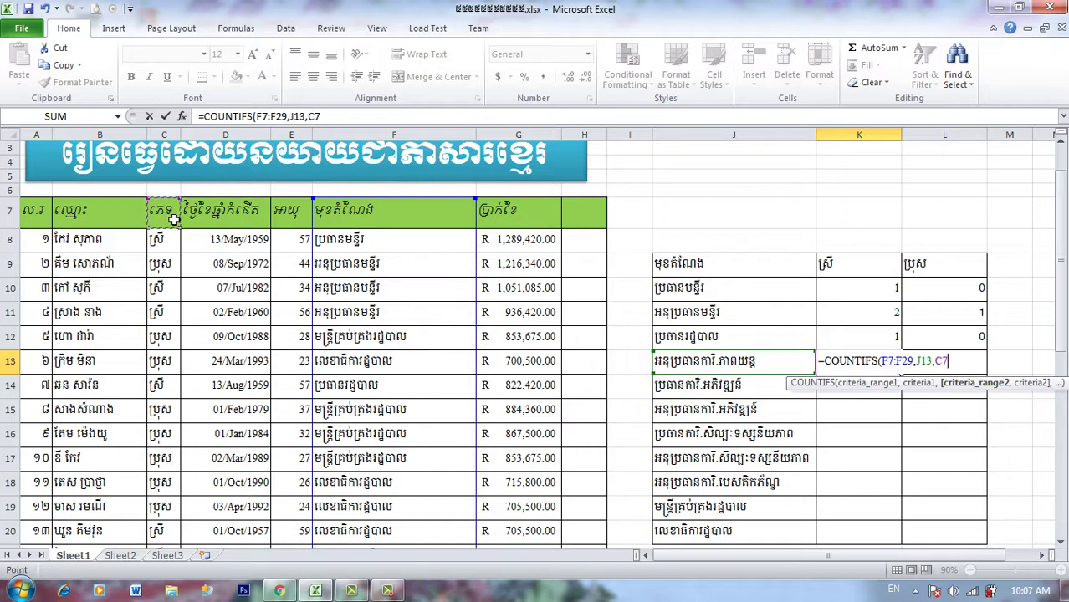
{"action": "mouse_move", "coordinate": [173, 219]}
{"action": "left_mouse_down"}
{"action": "mouse_move", "coordinate": [167, 557]}
{"action": "mouse_move", "coordinate": [168, 507]}
{"action": "left_mouse_up"}
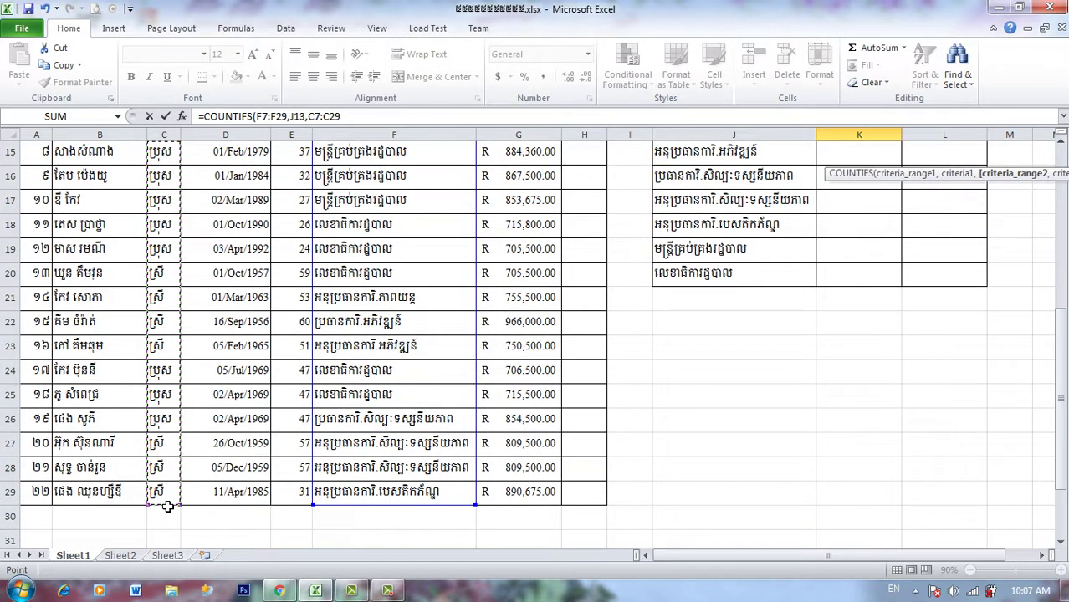
{"action": "type", "text": ","}
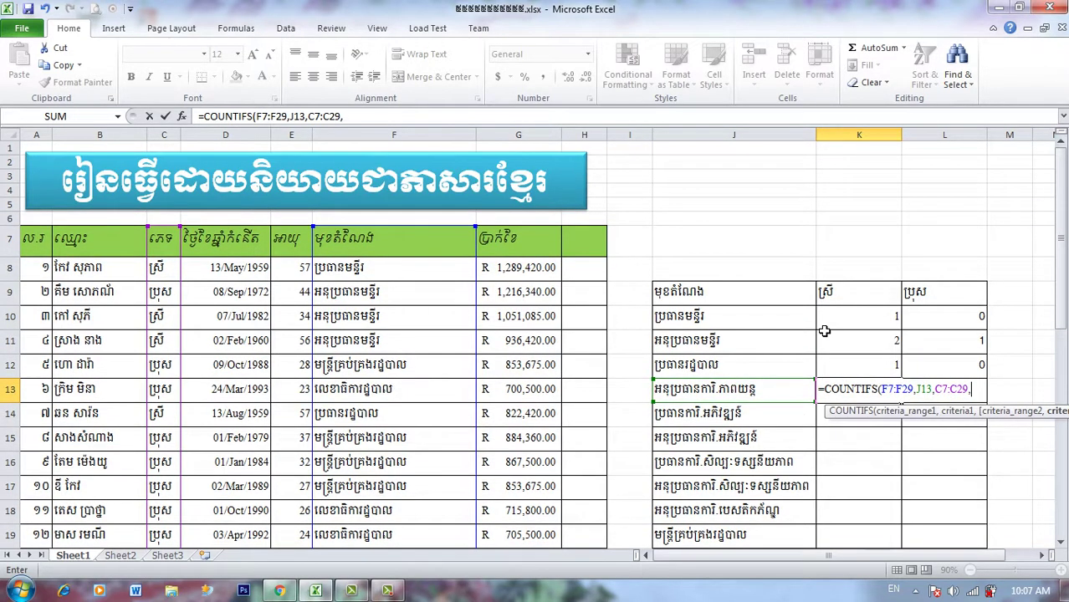
{"action": "left_click", "coordinate": [859, 295]}
{"action": "key", "text": "Return"}
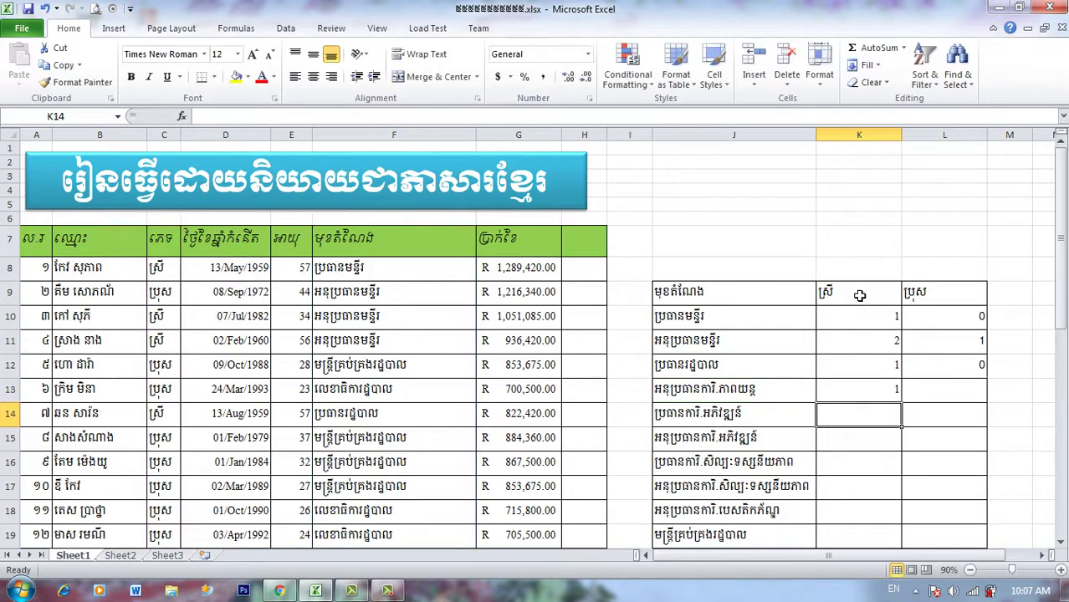
- Enter =COUNTIFS(F7:F29,J13,C7:C29,L9) in L13, showing 0 men for that position
{"action": "left_click", "coordinate": [945, 394]}
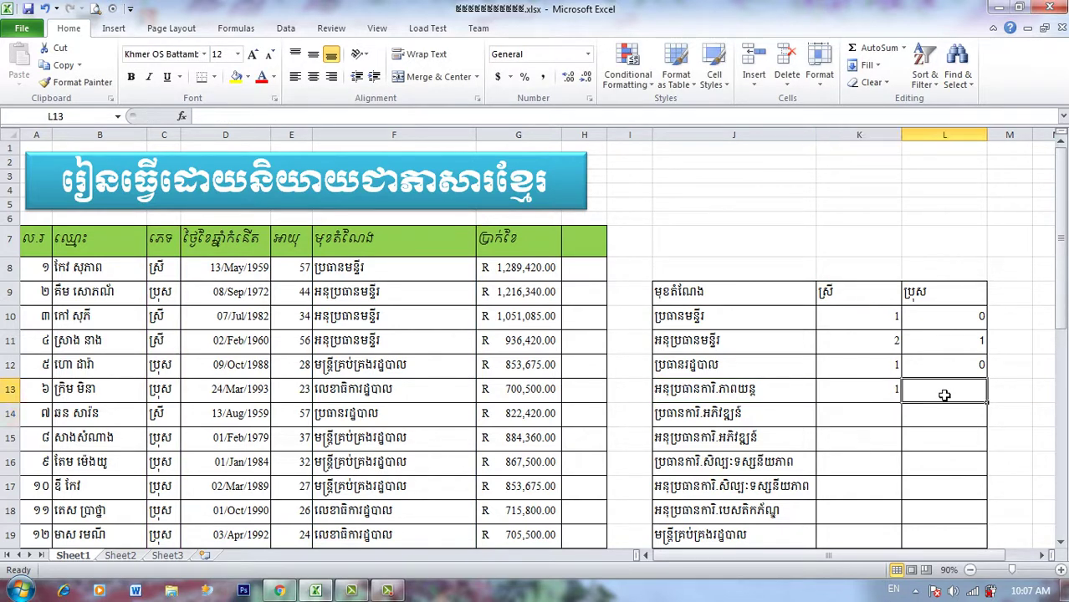
{"action": "type", "text": "=coun"}
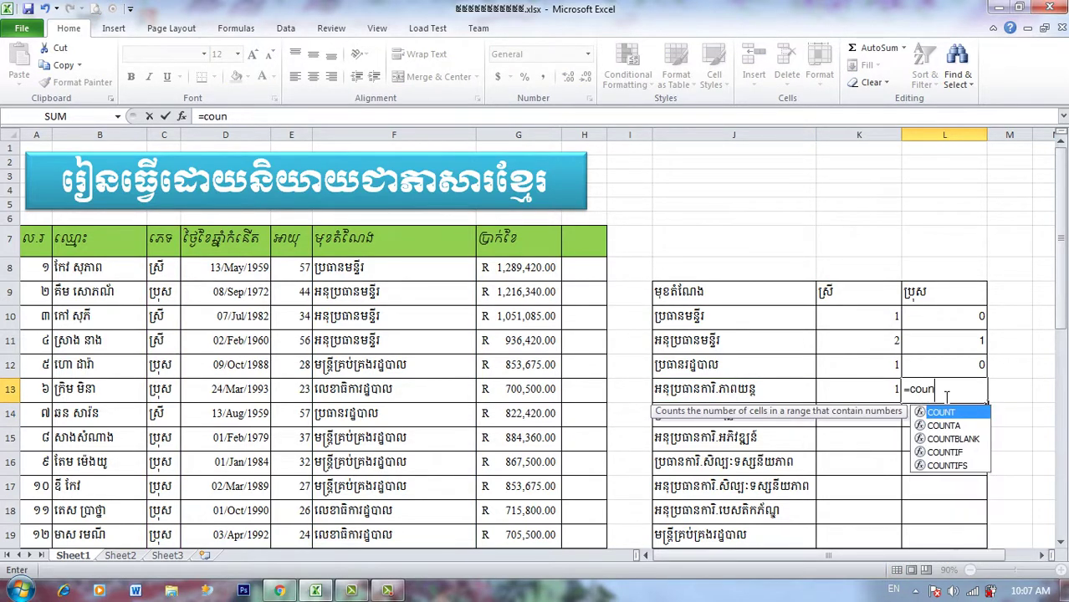
{"action": "double_click", "coordinate": [962, 466]}
{"action": "mouse_move", "coordinate": [378, 254]}
{"action": "left_mouse_down"}
{"action": "mouse_move", "coordinate": [410, 560]}
{"action": "mouse_move", "coordinate": [415, 456]}
{"action": "left_mouse_up"}
{"action": "type", "text": ","}
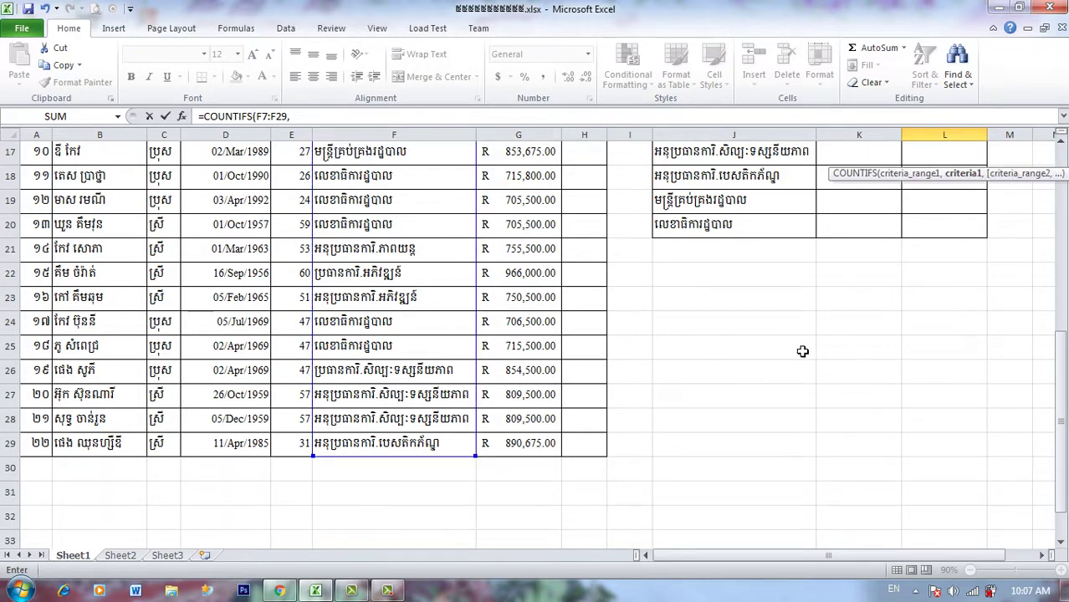
{"action": "scroll", "coordinate": [803, 347], "scroll_direction": "up", "scroll_amount": 4}
{"action": "left_click", "coordinate": [740, 332]}
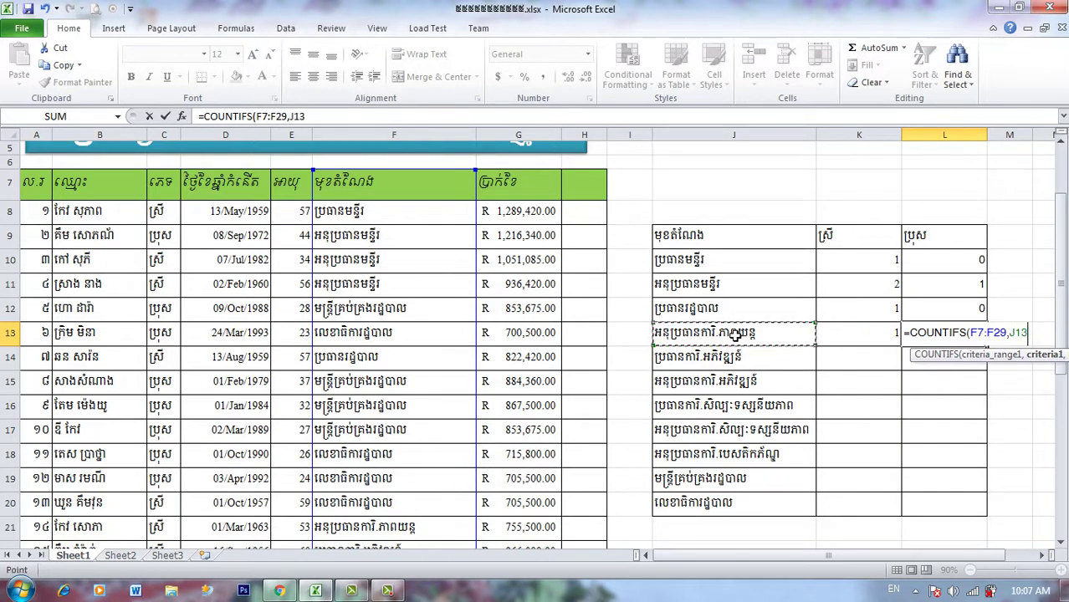
{"action": "type", "text": ","}
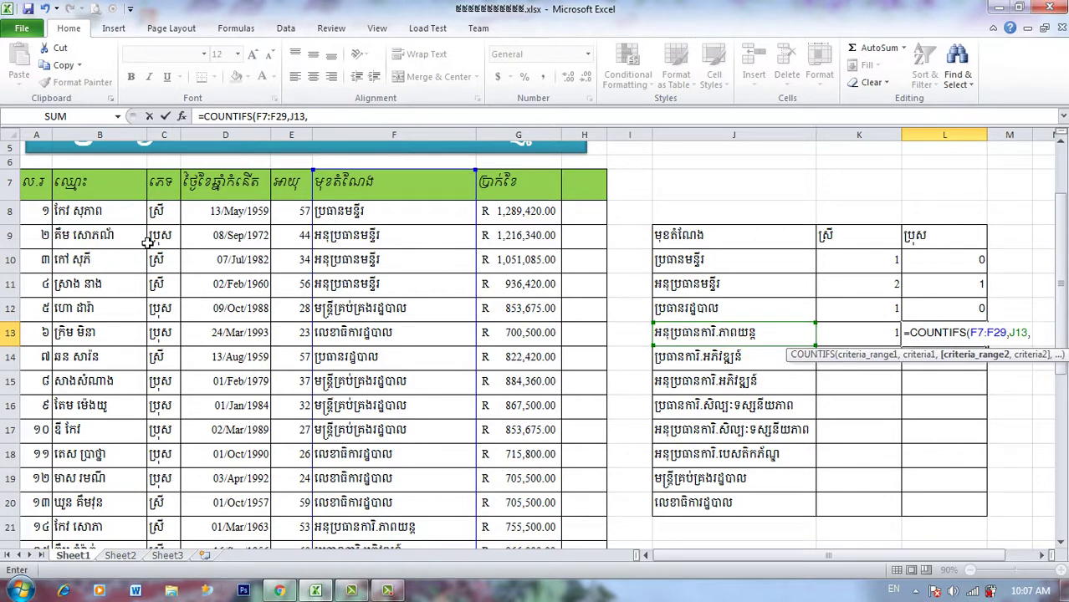
{"action": "mouse_move", "coordinate": [155, 188]}
{"action": "left_mouse_down"}
{"action": "mouse_move", "coordinate": [160, 560]}
{"action": "mouse_move", "coordinate": [169, 523]}
{"action": "left_mouse_up"}
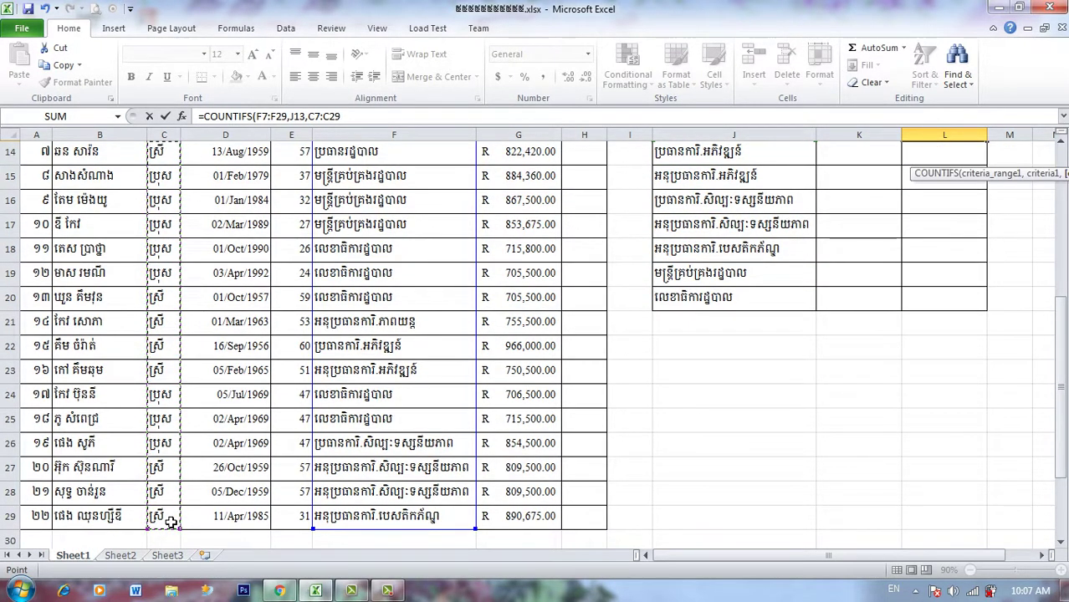
{"action": "type", "text": ","}
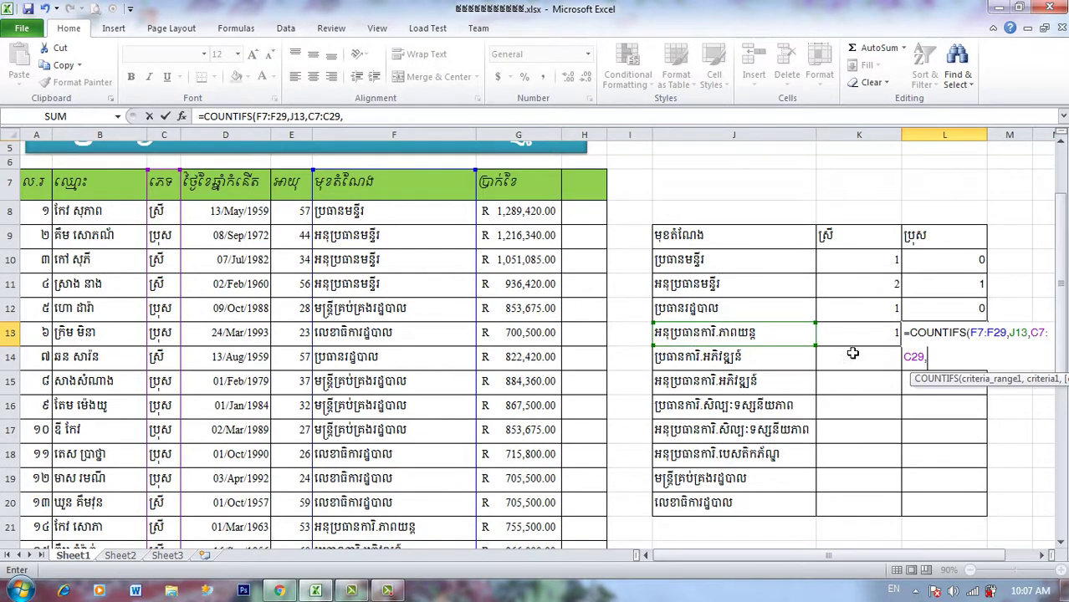
{"action": "left_click", "coordinate": [930, 243]}
{"action": "key", "text": "Return"}
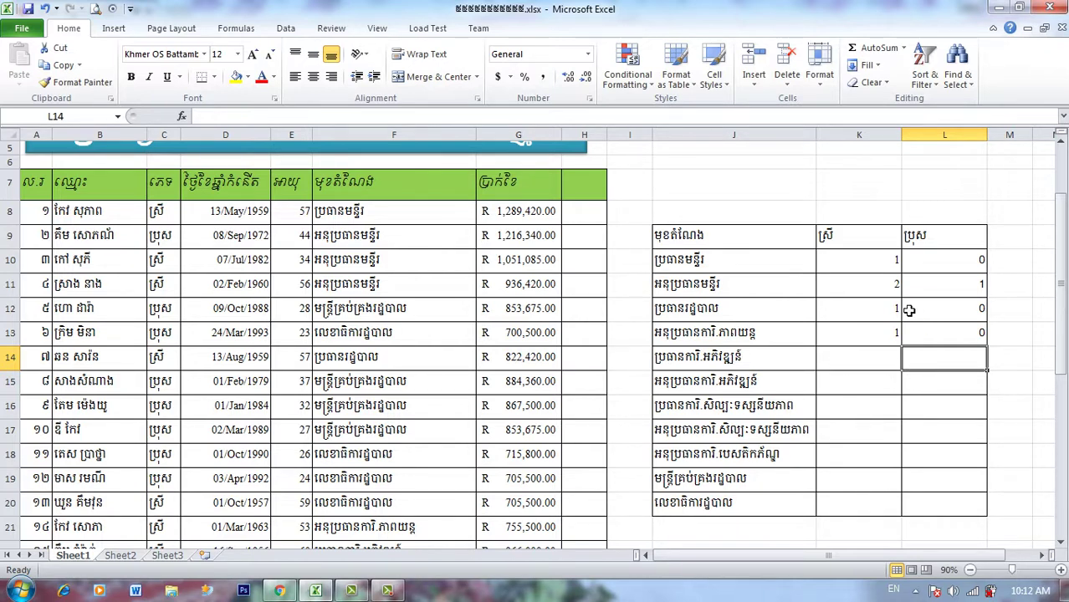
- After checking the K13 and K10 formulas, start a COUNTIFS in K19 using F7:F29 and J19
{"action": "left_click", "coordinate": [881, 342]}
{"action": "left_click", "coordinate": [892, 269]}
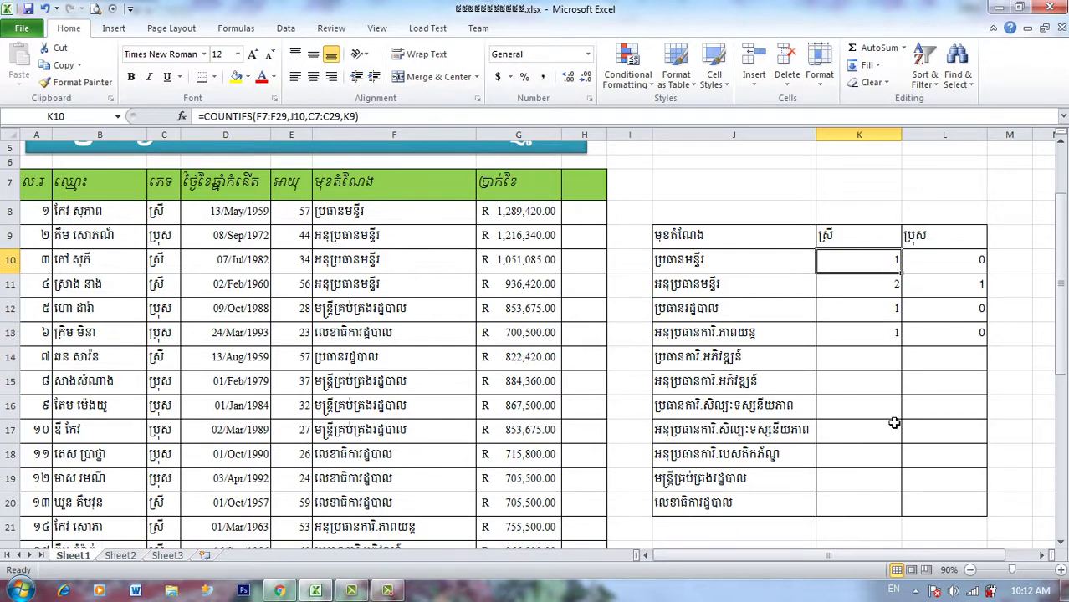
{"action": "left_click", "coordinate": [847, 486]}
{"action": "type", "text": "=c"}
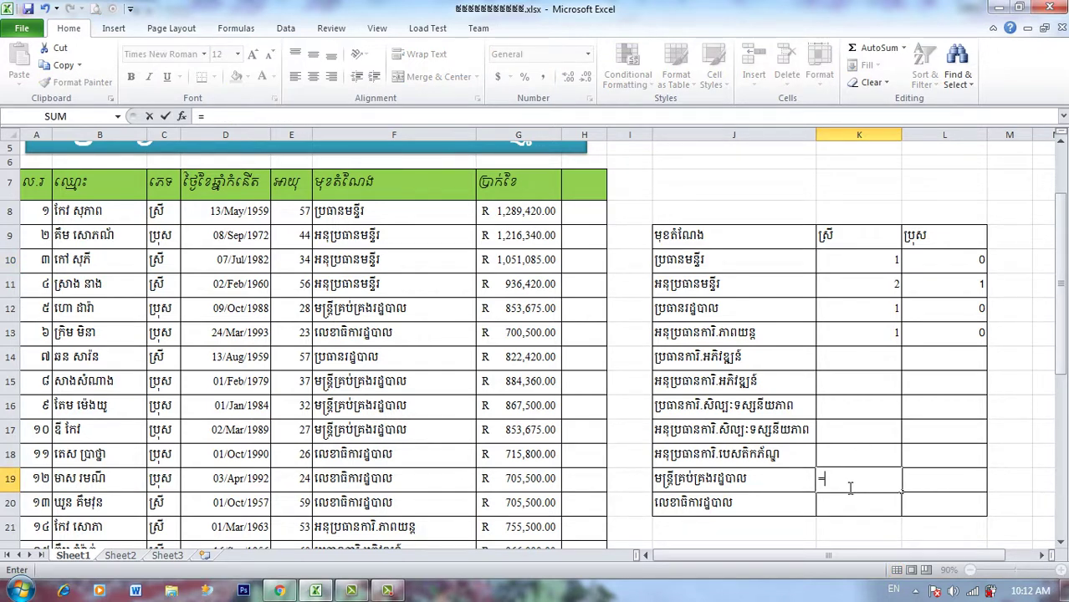
{"action": "type", "text": "p"}
{"action": "key", "text": "BackSpace"}
{"action": "type", "text": "oun"}
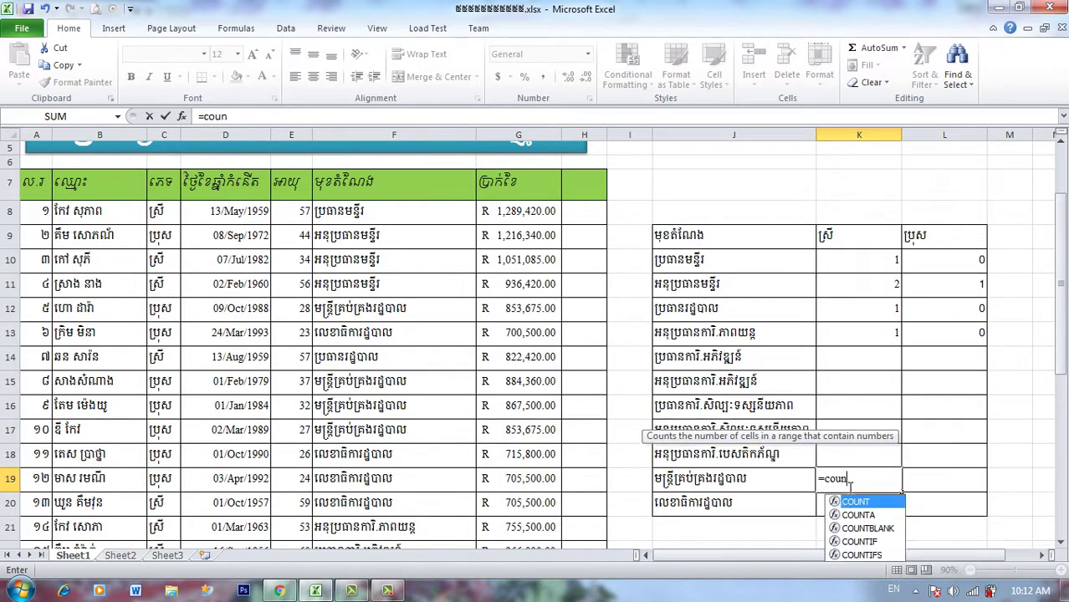
{"action": "double_click", "coordinate": [862, 555]}
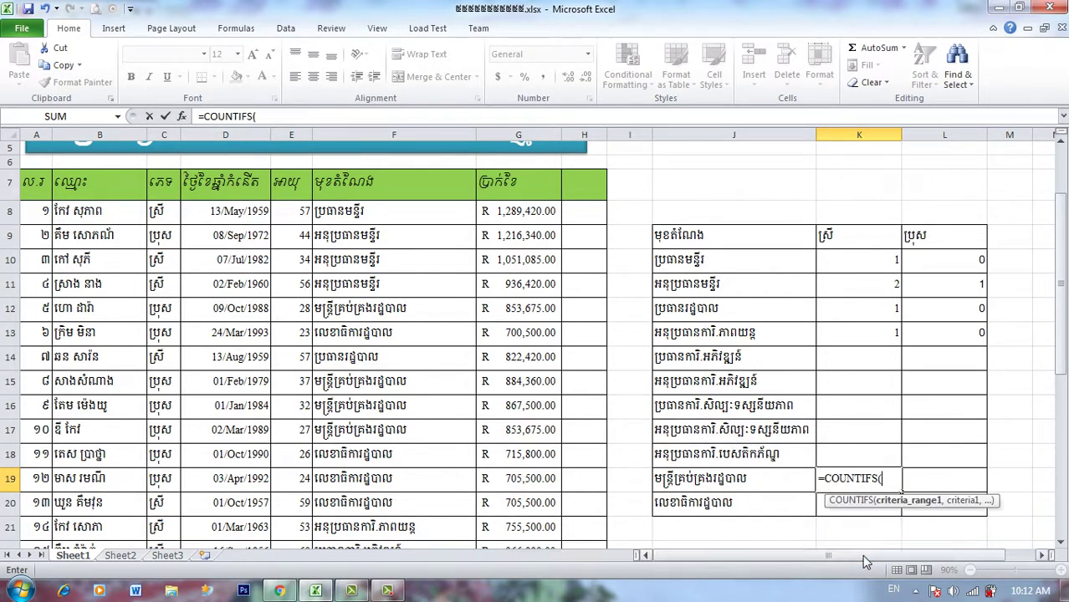
{"action": "mouse_move", "coordinate": [369, 188]}
{"action": "left_mouse_down"}
{"action": "mouse_move", "coordinate": [393, 489]}
{"action": "mouse_move", "coordinate": [419, 527]}
{"action": "left_mouse_up"}
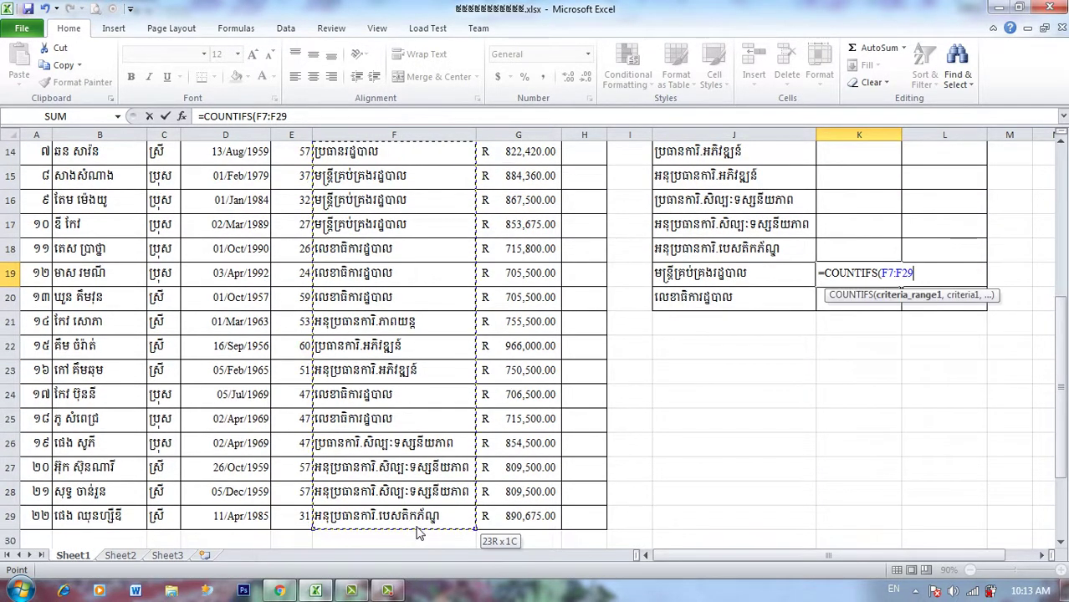
{"action": "type", "text": ","}
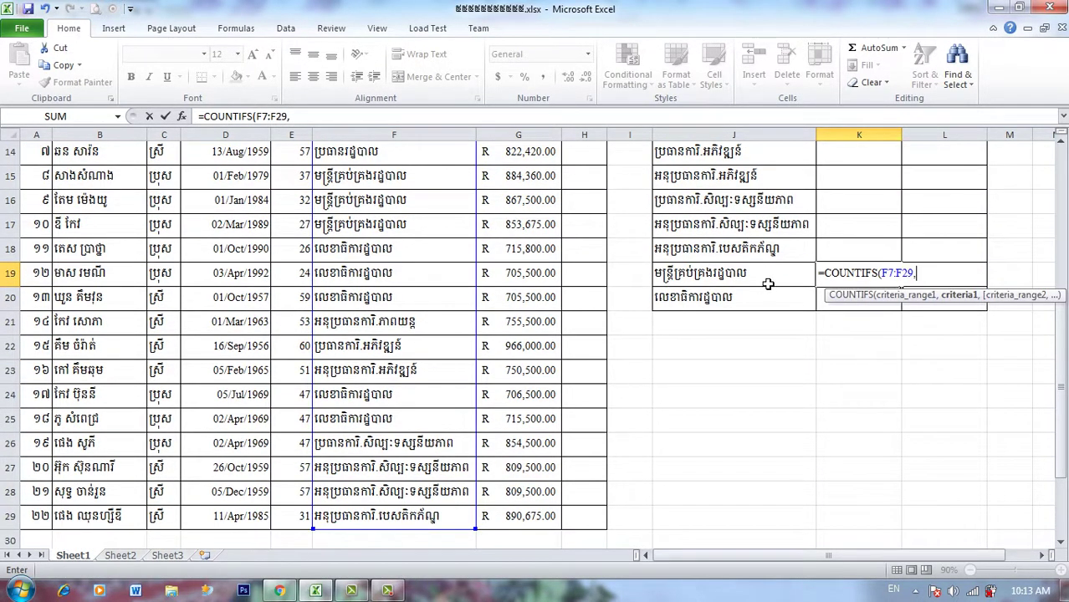
{"action": "left_click", "coordinate": [768, 283]}
{"action": "type", "text": ","}
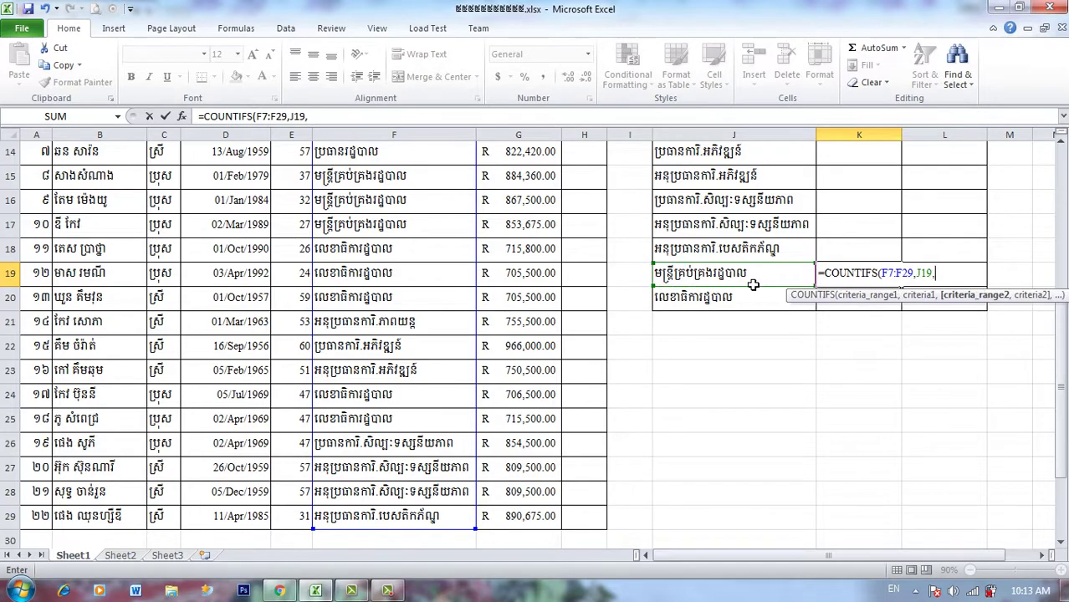
- Add the gender range C7:C29 with criterion K9 and commit the K19 formula, giving 0
{"action": "scroll", "coordinate": [442, 229], "scroll_direction": "up", "scroll_amount": 3}
{"action": "left_click_drag", "start_coordinate": [164, 186], "coordinate": [164, 502]}
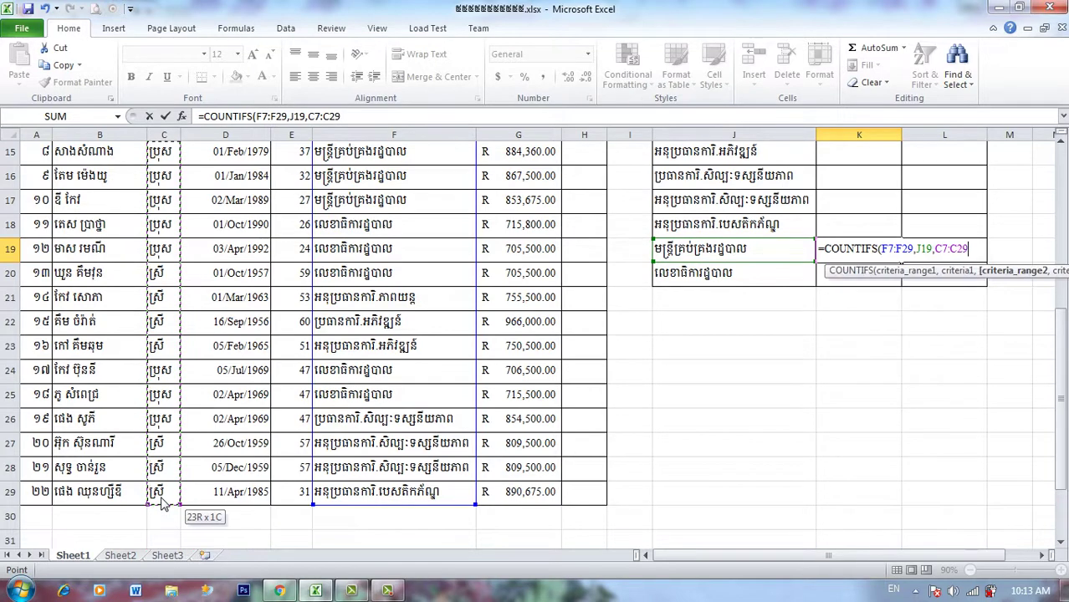
{"action": "type", "text": ","}
{"action": "scroll", "coordinate": [643, 382], "scroll_direction": "up", "scroll_amount": 4}
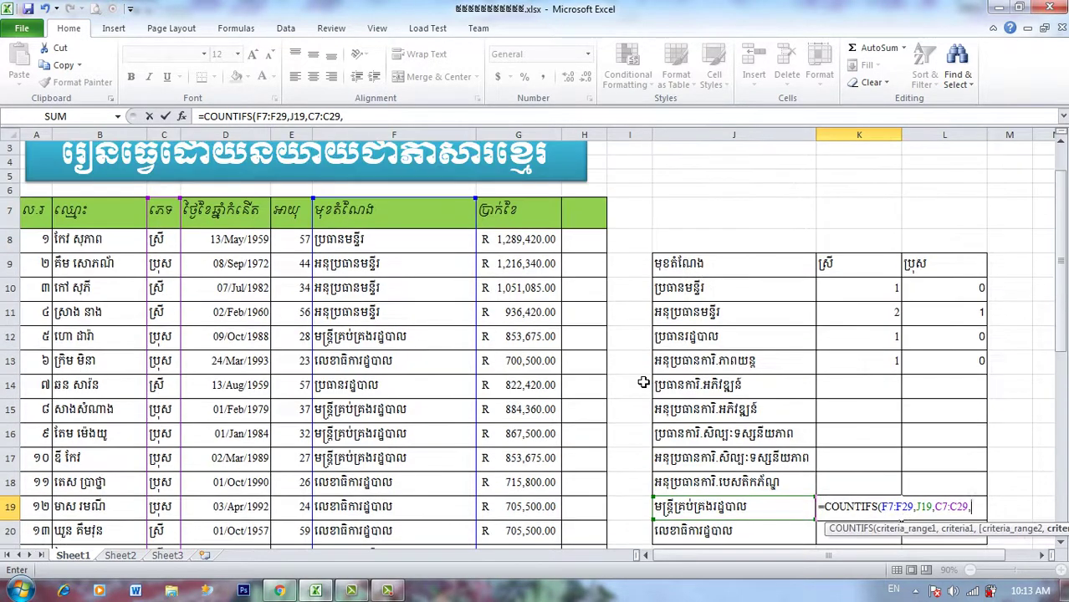
{"action": "left_click", "coordinate": [819, 291]}
{"action": "key", "text": "Return"}
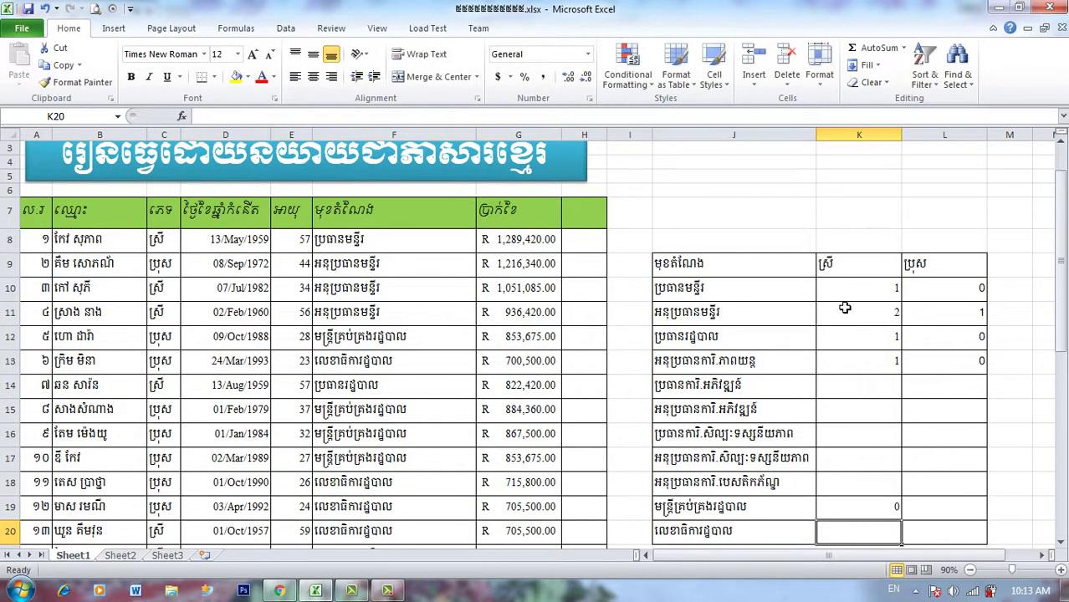
{"action": "scroll", "coordinate": [936, 401], "scroll_direction": "down", "scroll_amount": 1}
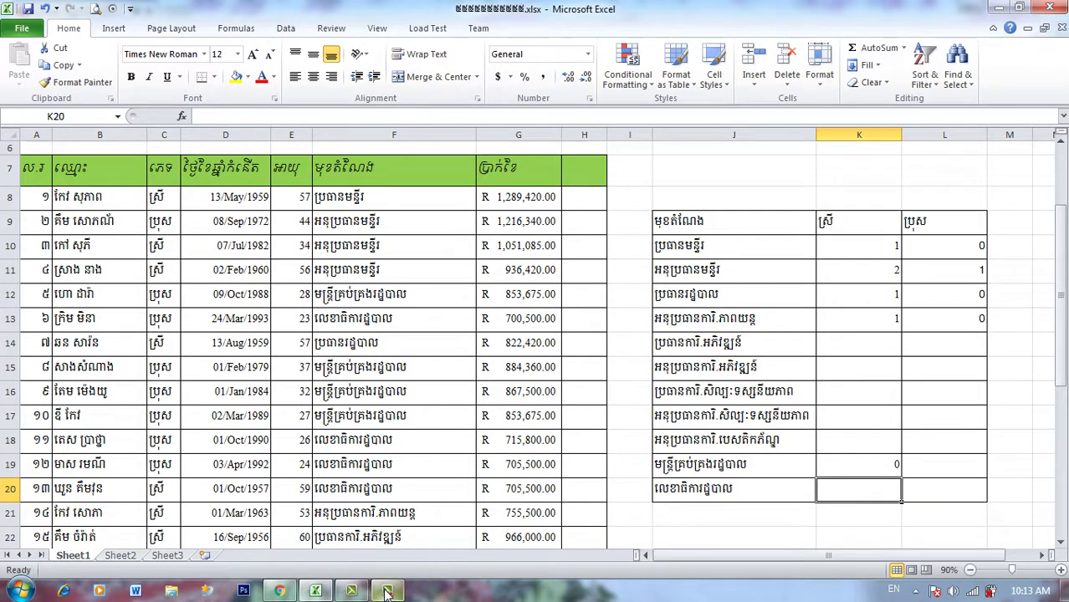
- Start a COUNTIFS in L19 with position range F7:F29 and criterion J19
{"action": "left_click", "coordinate": [936, 474]}
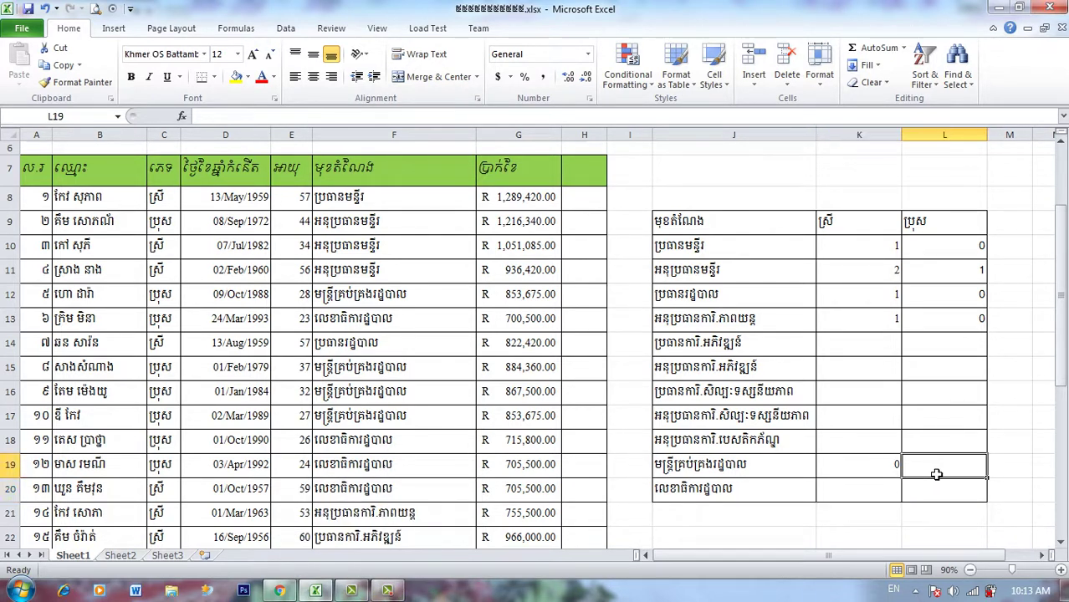
{"action": "type", "text": "=coun"}
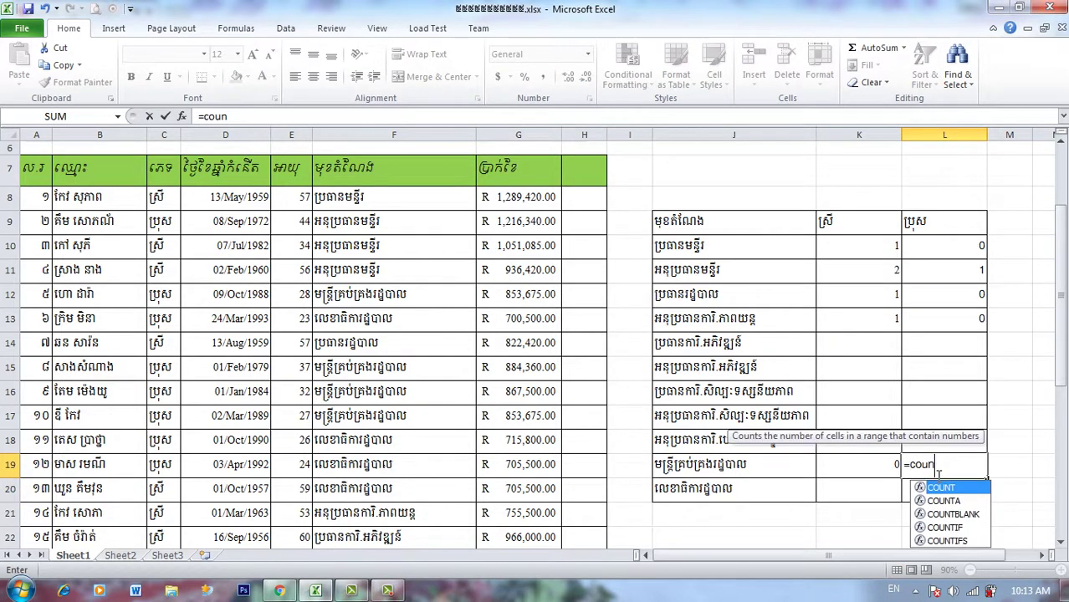
{"action": "double_click", "coordinate": [946, 541]}
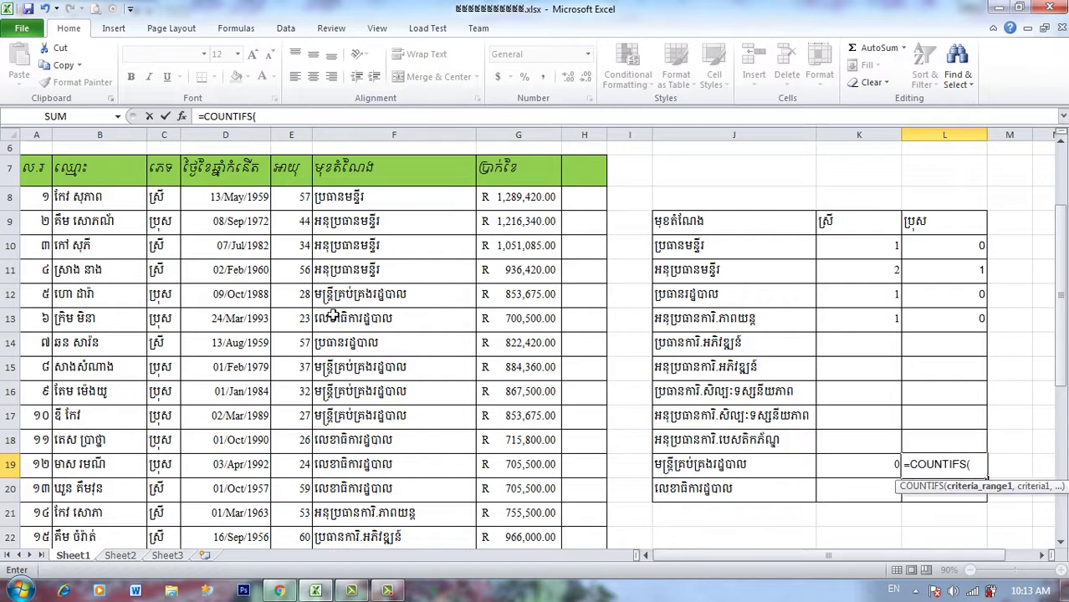
{"action": "left_click", "coordinate": [168, 179]}
{"action": "mouse_move", "coordinate": [355, 171]}
{"action": "left_mouse_down"}
{"action": "mouse_move", "coordinate": [410, 540]}
{"action": "mouse_move", "coordinate": [410, 502]}
{"action": "left_mouse_up"}
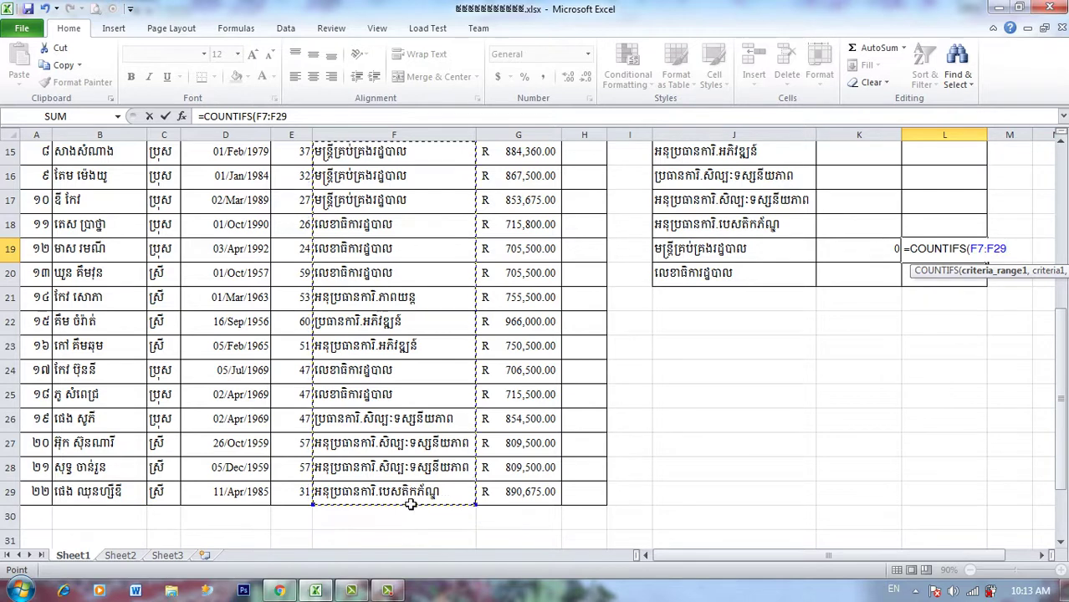
{"action": "type", "text": ","}
{"action": "left_click", "coordinate": [732, 259]}
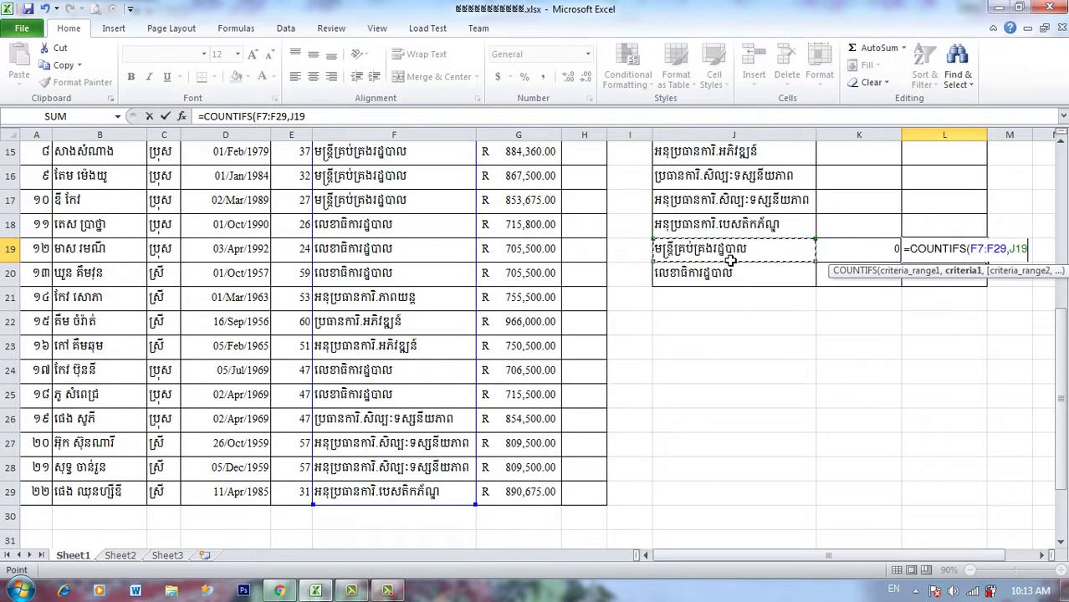
{"action": "type", "text": ","}
- Add C7:C29 with criterion L9, commit L19 to show 4, then review K13's formula
{"action": "scroll", "coordinate": [209, 194], "scroll_direction": "up", "scroll_amount": 2}
{"action": "scroll", "coordinate": [210, 195], "scroll_direction": "up", "scroll_amount": 1}
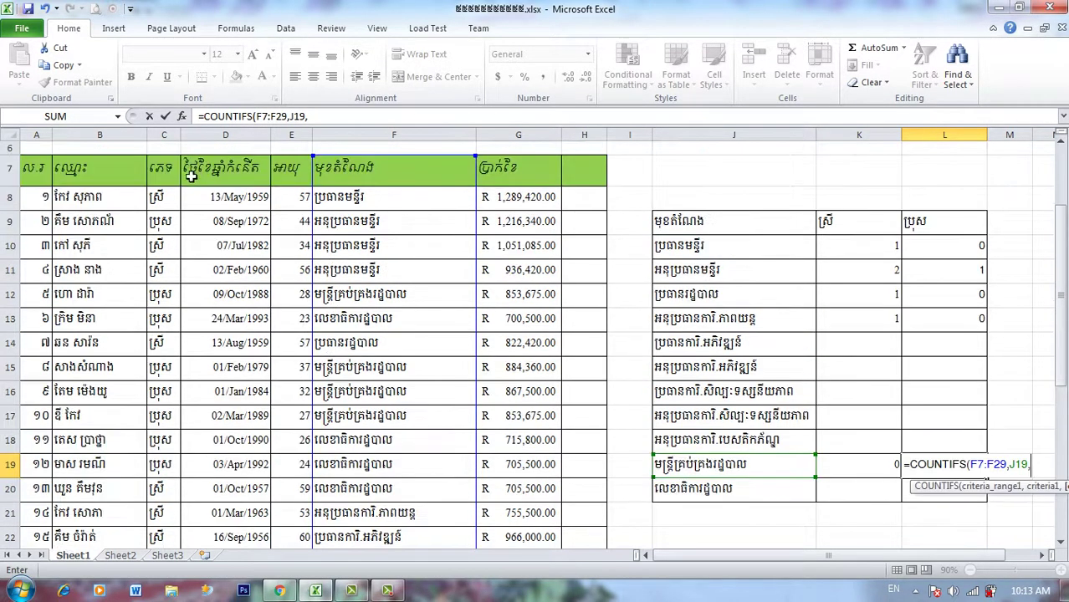
{"action": "mouse_move", "coordinate": [174, 182]}
{"action": "left_mouse_down"}
{"action": "mouse_move", "coordinate": [178, 573]}
{"action": "mouse_move", "coordinate": [173, 517]}
{"action": "left_mouse_up"}
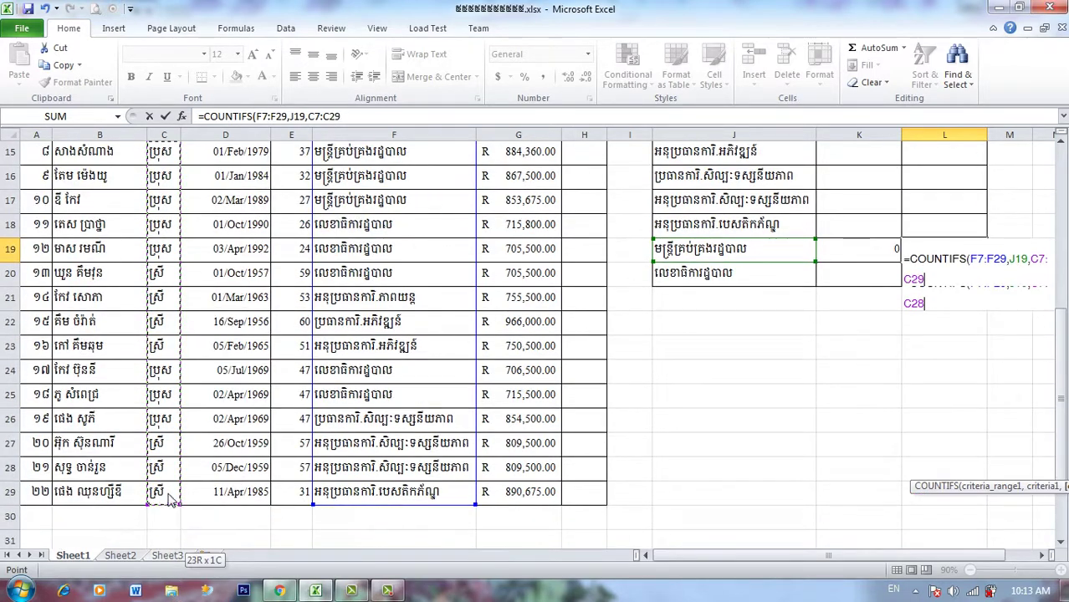
{"action": "type", "text": ","}
{"action": "scroll", "coordinate": [898, 325], "scroll_direction": "up", "scroll_amount": 4}
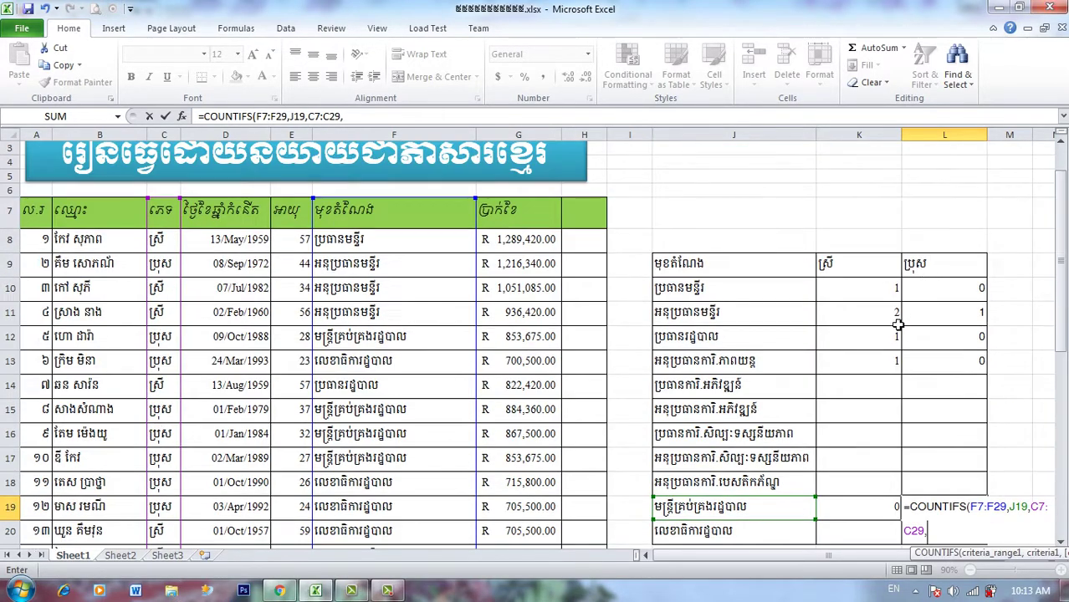
{"action": "left_click", "coordinate": [942, 275]}
{"action": "key", "text": "Return"}
{"action": "scroll", "coordinate": [932, 347], "scroll_direction": "down", "scroll_amount": 2}
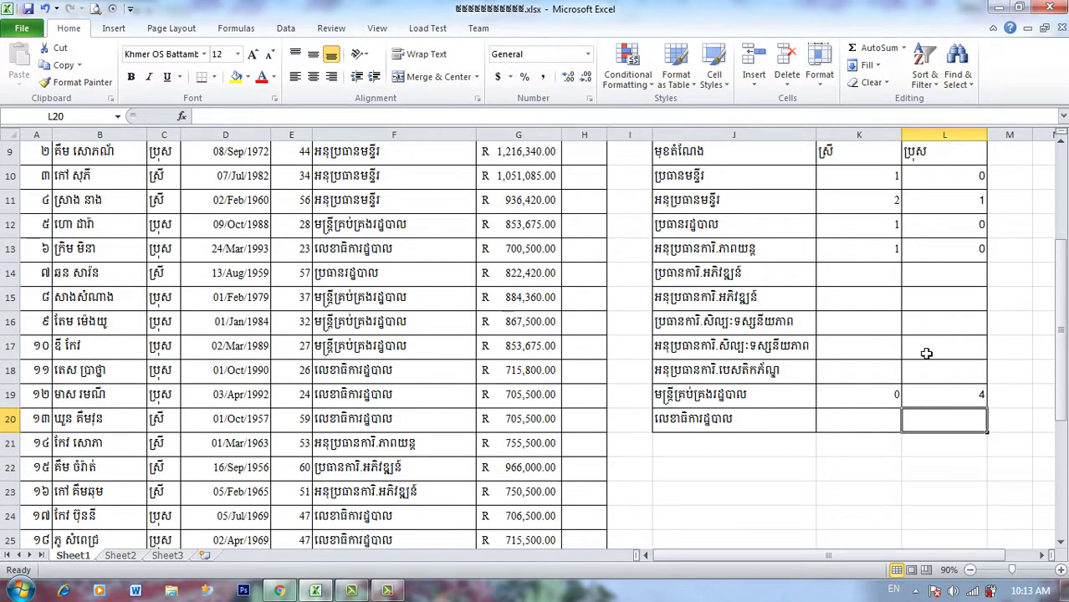
{"action": "scroll", "coordinate": [897, 281], "scroll_direction": "up", "scroll_amount": 1}
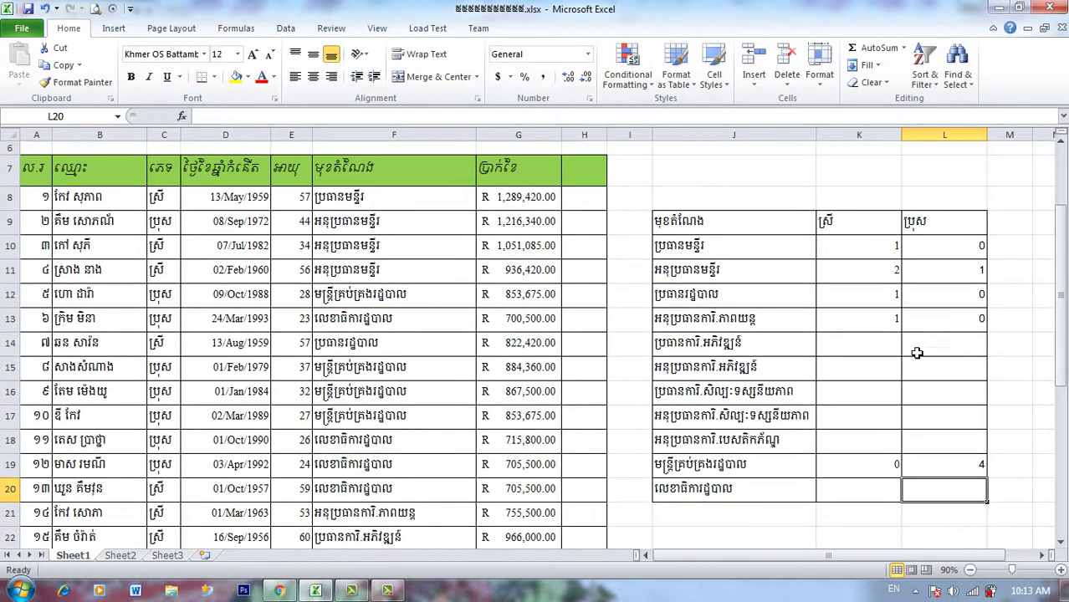
{"action": "left_click", "coordinate": [870, 327]}
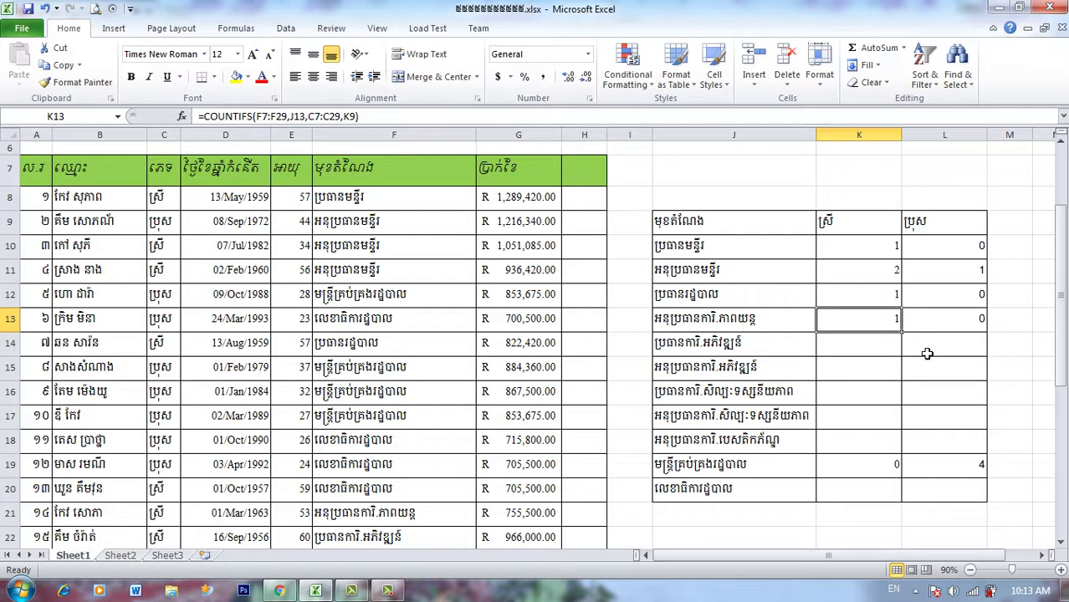